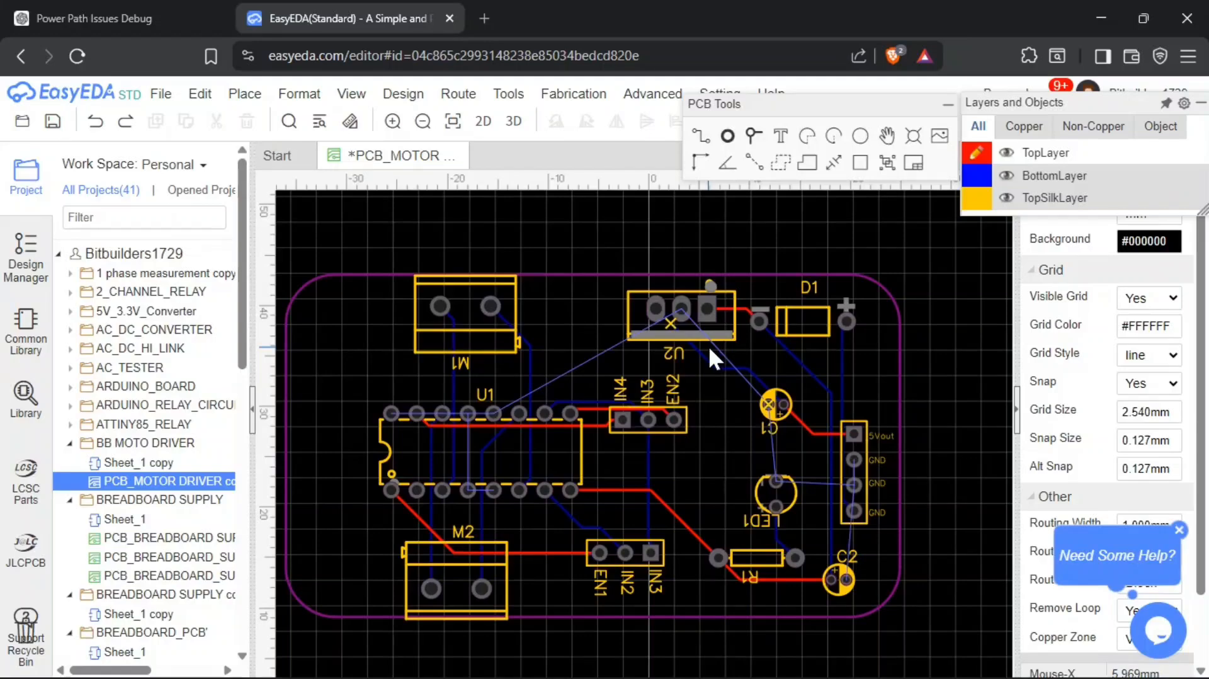
- View the board in 3D, return to the layout and examine the tracks around C1, D1 and the 5Vout header
{"action": "left_click", "coordinate": [514, 121]}
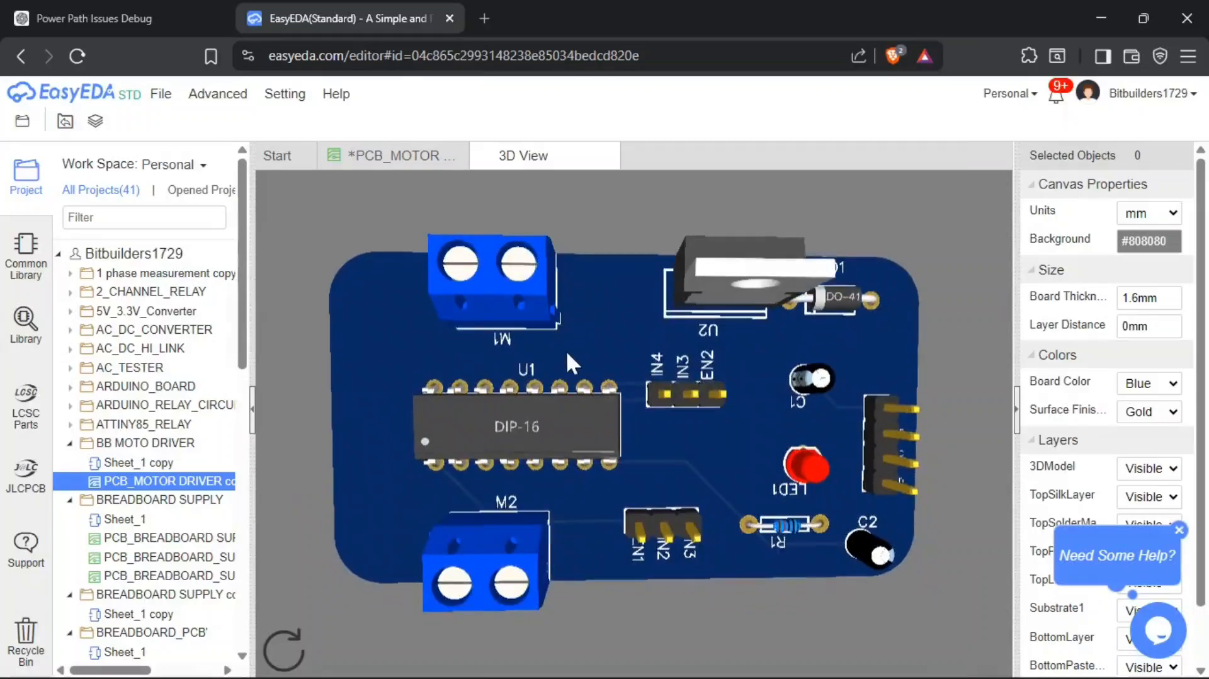
{"action": "left_click", "coordinate": [610, 156]}
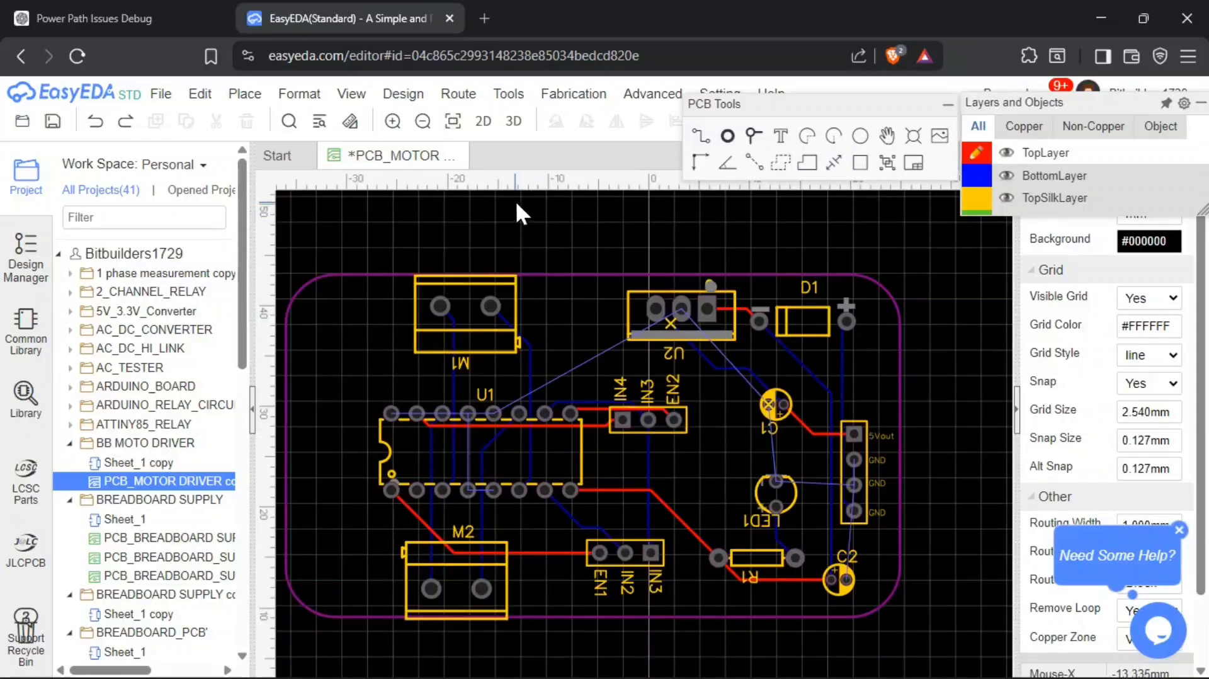
{"action": "scroll", "coordinate": [761, 402], "scroll_direction": "up", "scroll_amount": 3}
{"action": "scroll", "coordinate": [747, 378], "scroll_direction": "down", "scroll_amount": 1}
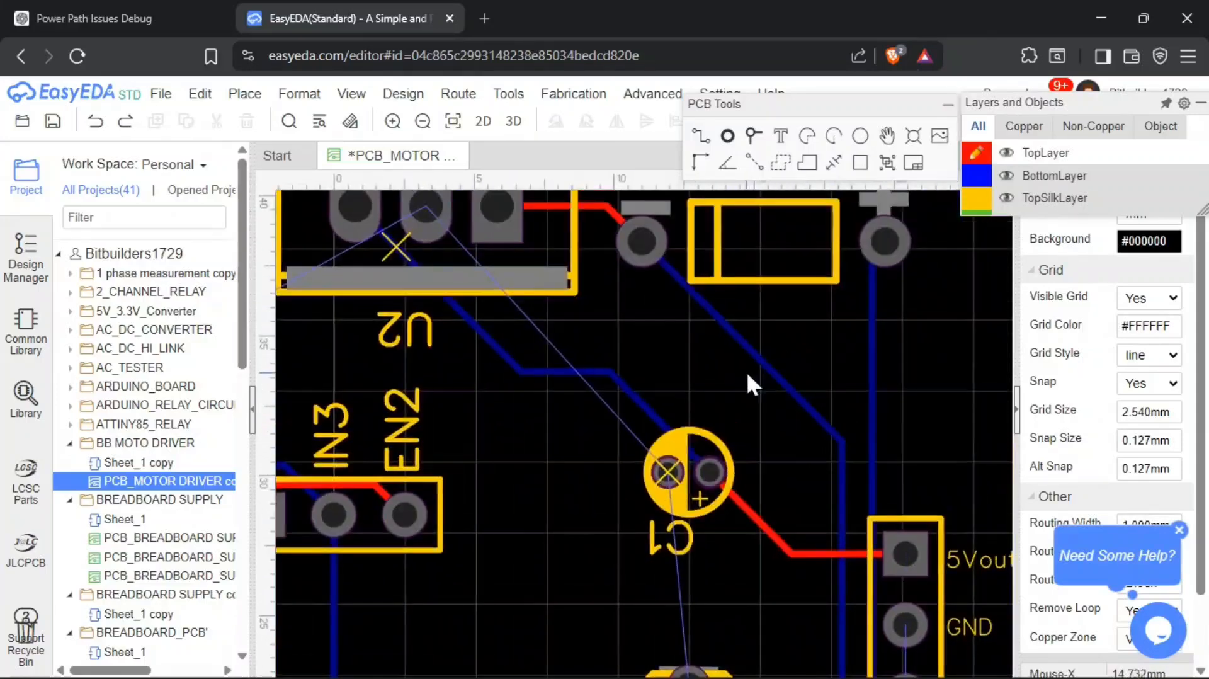
{"action": "scroll", "coordinate": [773, 315], "scroll_direction": "down", "scroll_amount": 2}
{"action": "scroll", "coordinate": [816, 341], "scroll_direction": "up", "scroll_amount": 4}
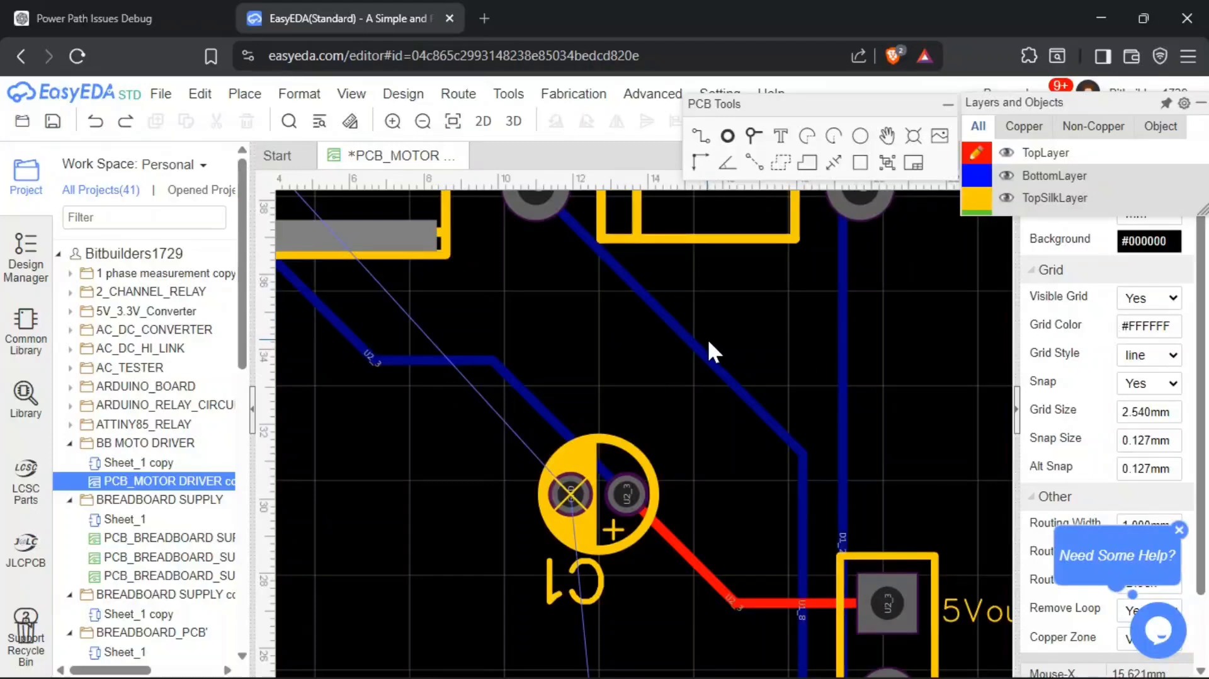
{"action": "scroll", "coordinate": [708, 338], "scroll_direction": "down", "scroll_amount": 2}
{"action": "scroll", "coordinate": [785, 371], "scroll_direction": "up", "scroll_amount": 1}
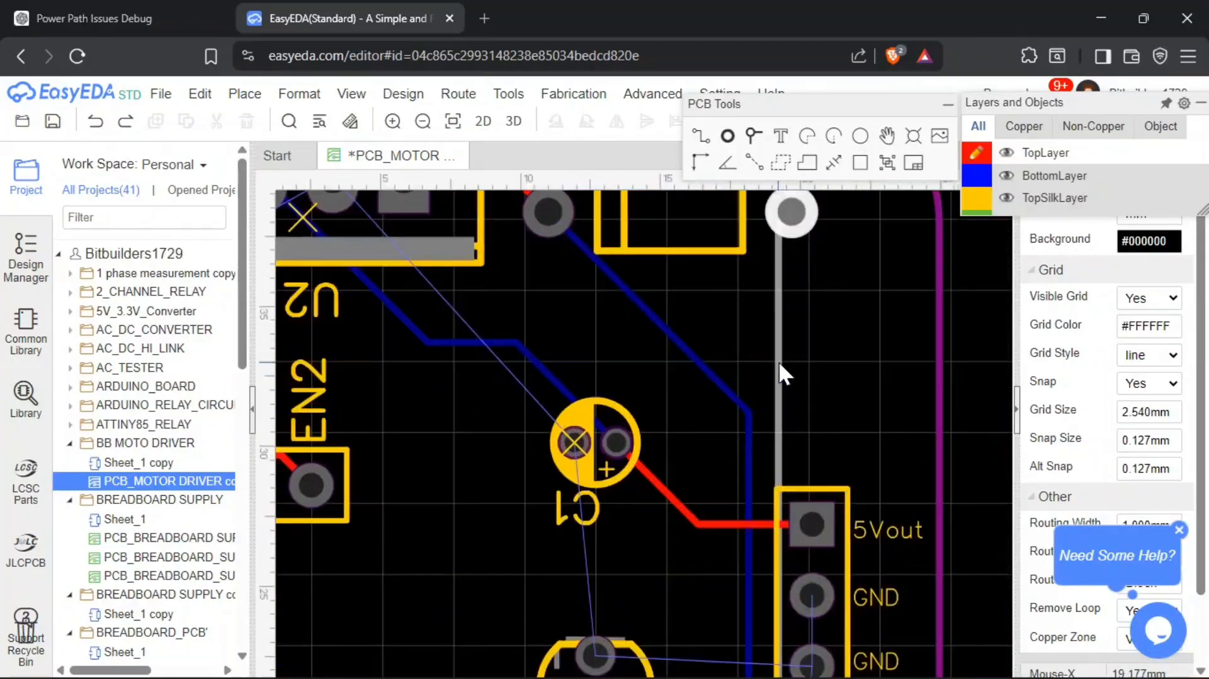
- Shift the vertical part of the U1_8 bottom-layer track slightly toward the neighbouring D1_2 track
{"action": "left_click", "coordinate": [779, 364]}
{"action": "scroll", "coordinate": [784, 363], "scroll_direction": "up", "scroll_amount": 2}
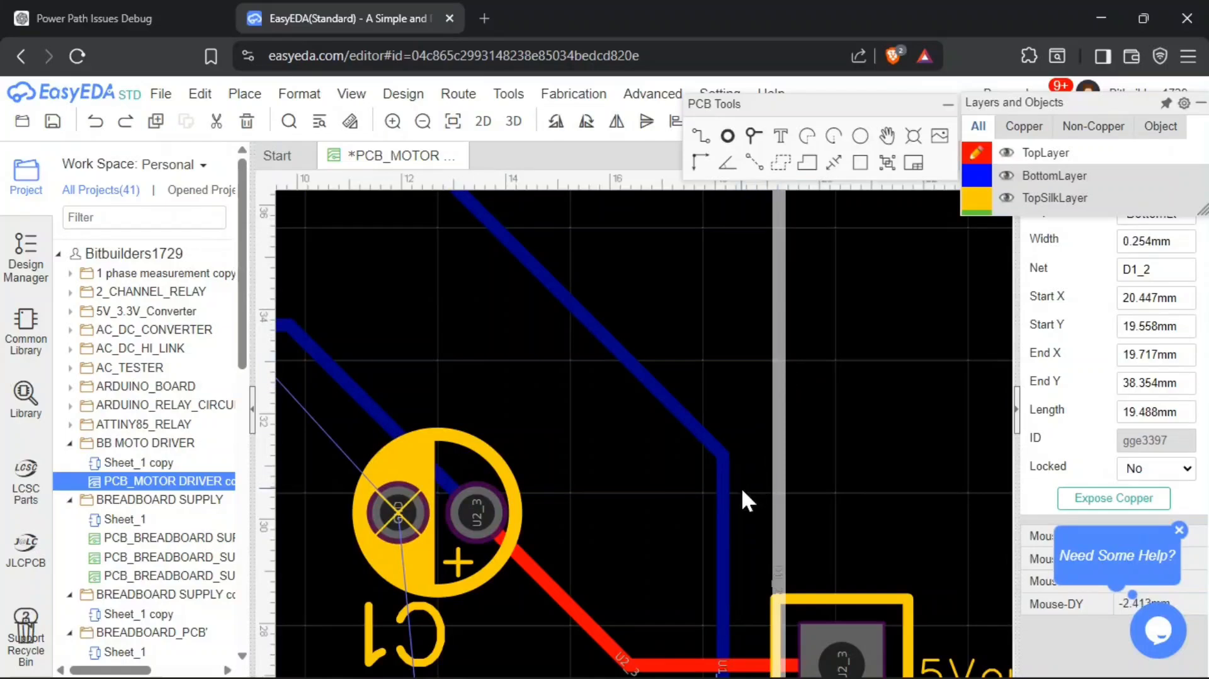
{"action": "mouse_move", "coordinate": [713, 513]}
{"action": "left_mouse_down"}
{"action": "mouse_move", "coordinate": [759, 528]}
{"action": "mouse_move", "coordinate": [732, 514]}
{"action": "left_mouse_up"}
{"action": "scroll", "coordinate": [732, 514], "scroll_direction": "down", "scroll_amount": 2}
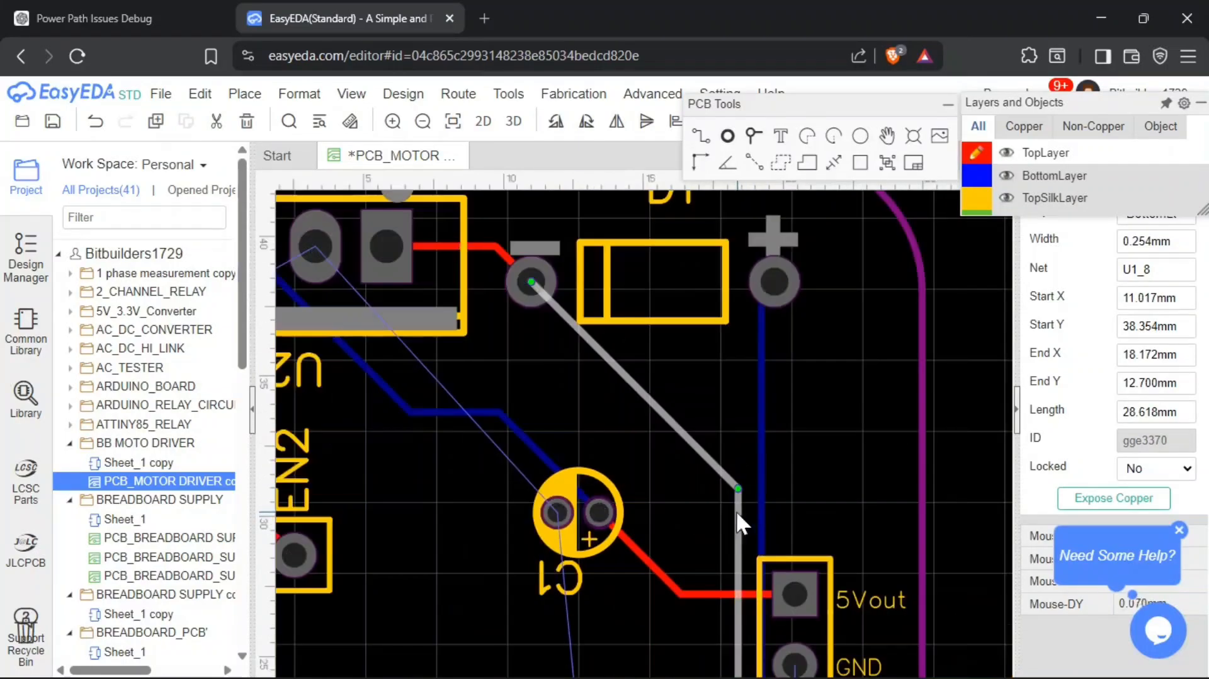
{"action": "left_click", "coordinate": [715, 514]}
- Try a width of 0.5 mm on the D1_2 track and undo the change
{"action": "left_click", "coordinate": [762, 411]}
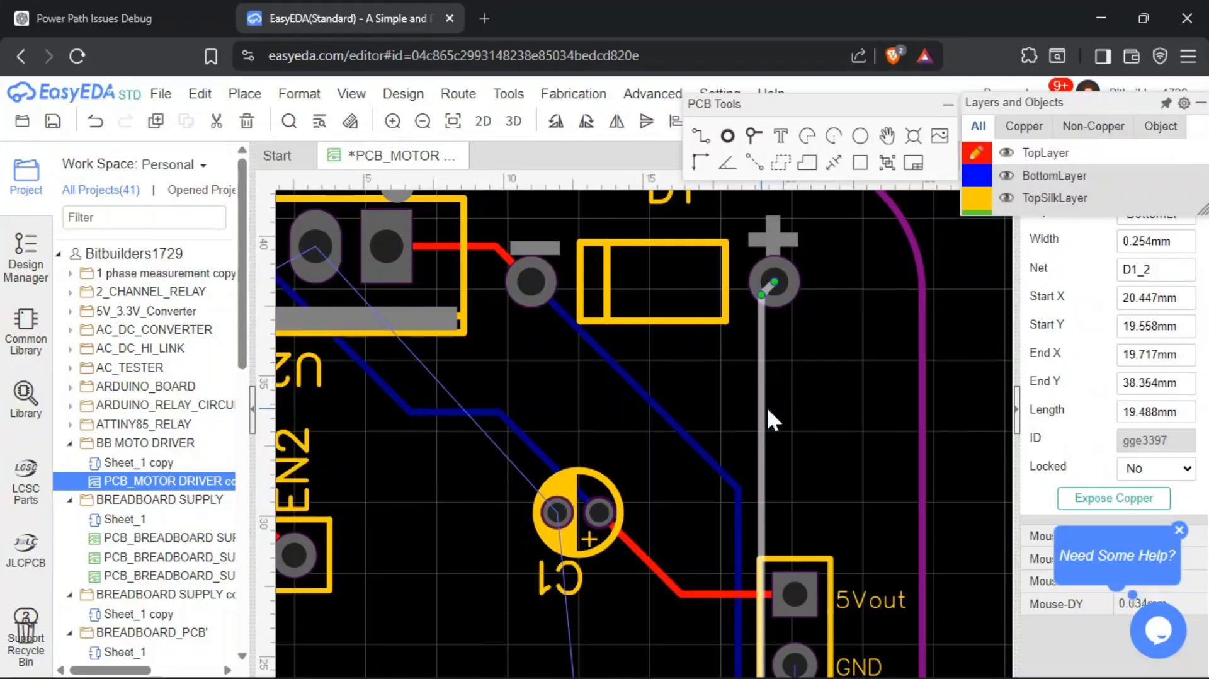
{"action": "left_click", "coordinate": [1147, 245]}
{"action": "type", "text": "0.5"}
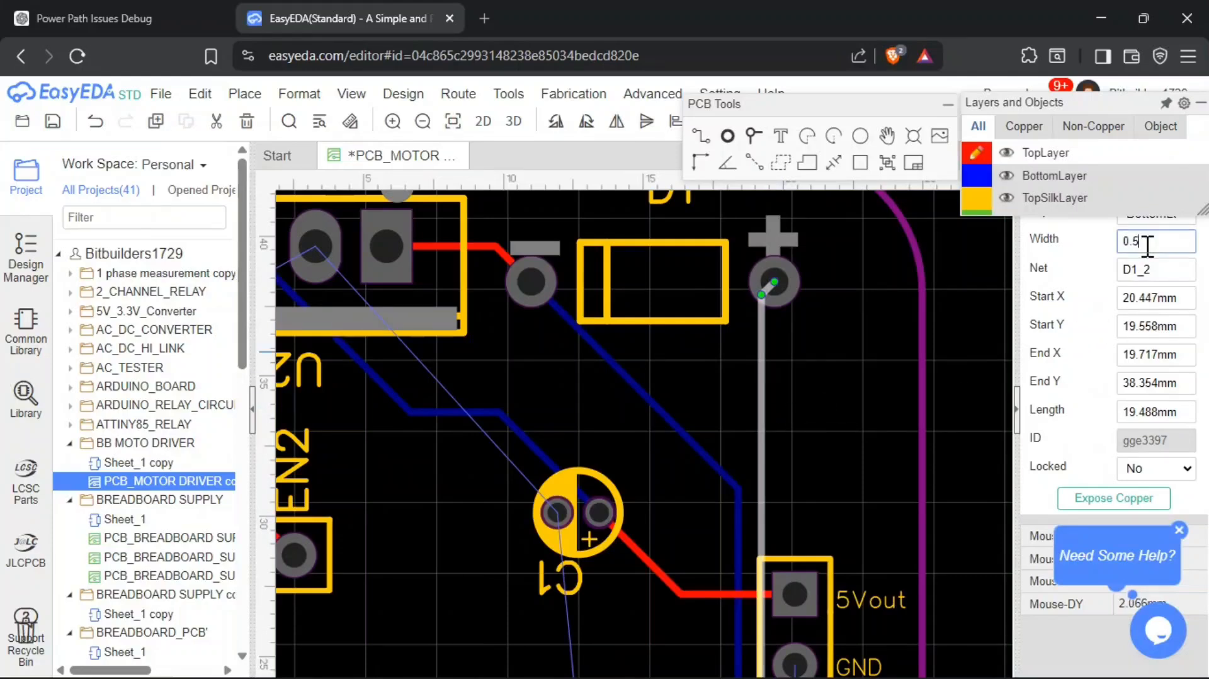
{"action": "left_click", "coordinate": [947, 341]}
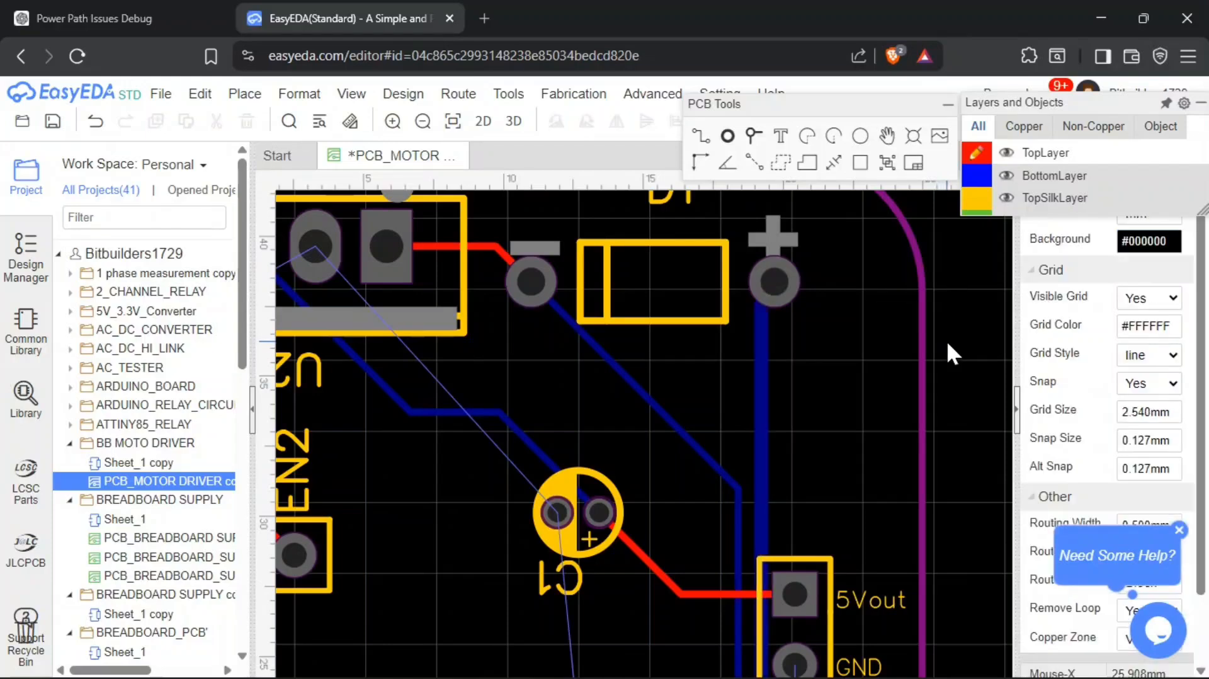
{"action": "key", "text": "ctrl+z"}
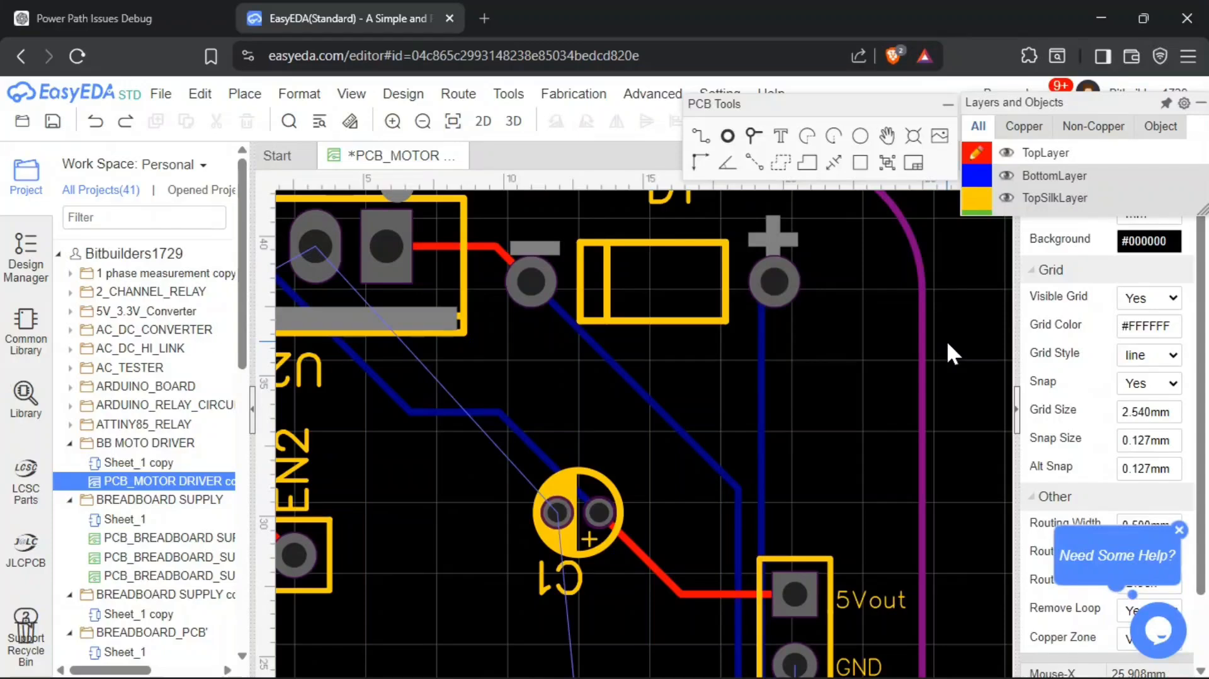
- Select the D1_2 track and examine the power routing between U2, D1 and the header
{"action": "left_click", "coordinate": [766, 354]}
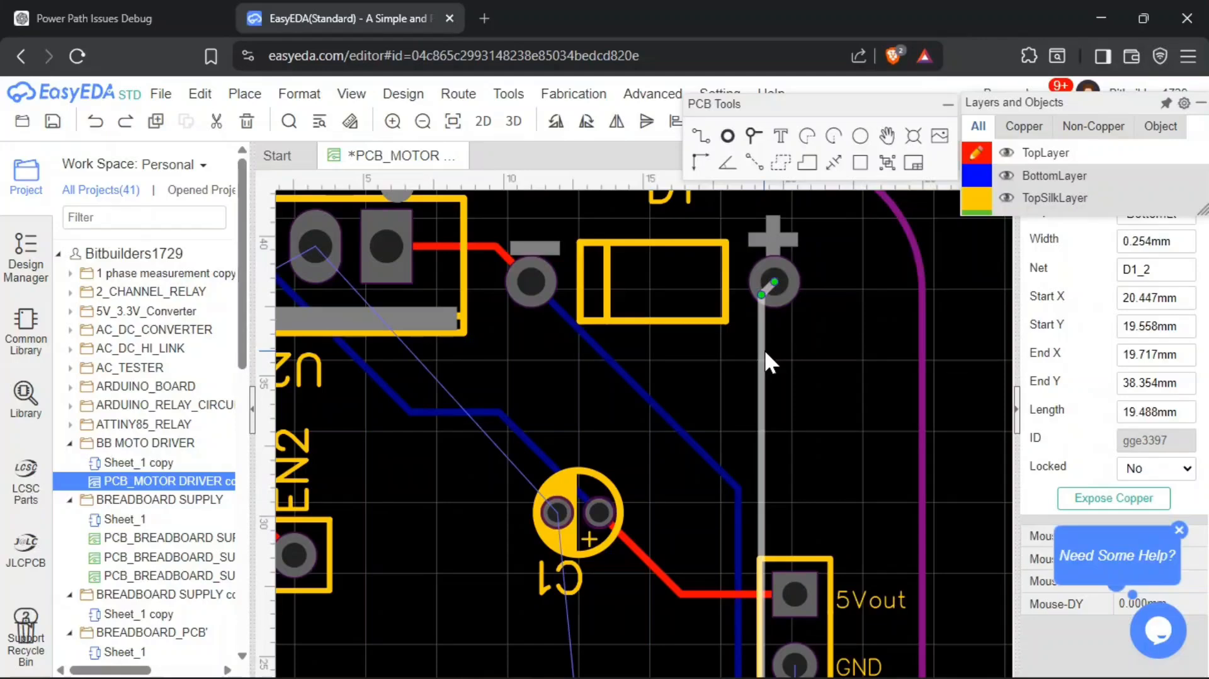
{"action": "scroll", "coordinate": [765, 350], "scroll_direction": "down", "scroll_amount": 2}
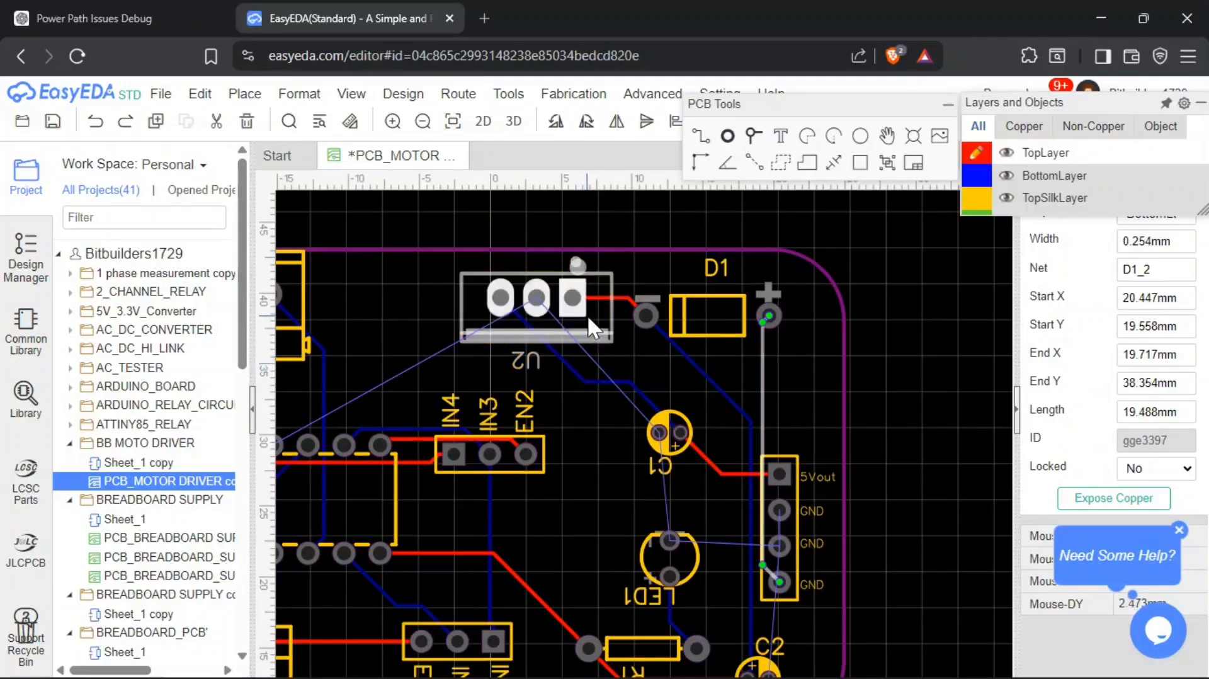
{"action": "scroll", "coordinate": [666, 313], "scroll_direction": "up", "scroll_amount": 1}
{"action": "scroll", "coordinate": [668, 313], "scroll_direction": "up", "scroll_amount": 2}
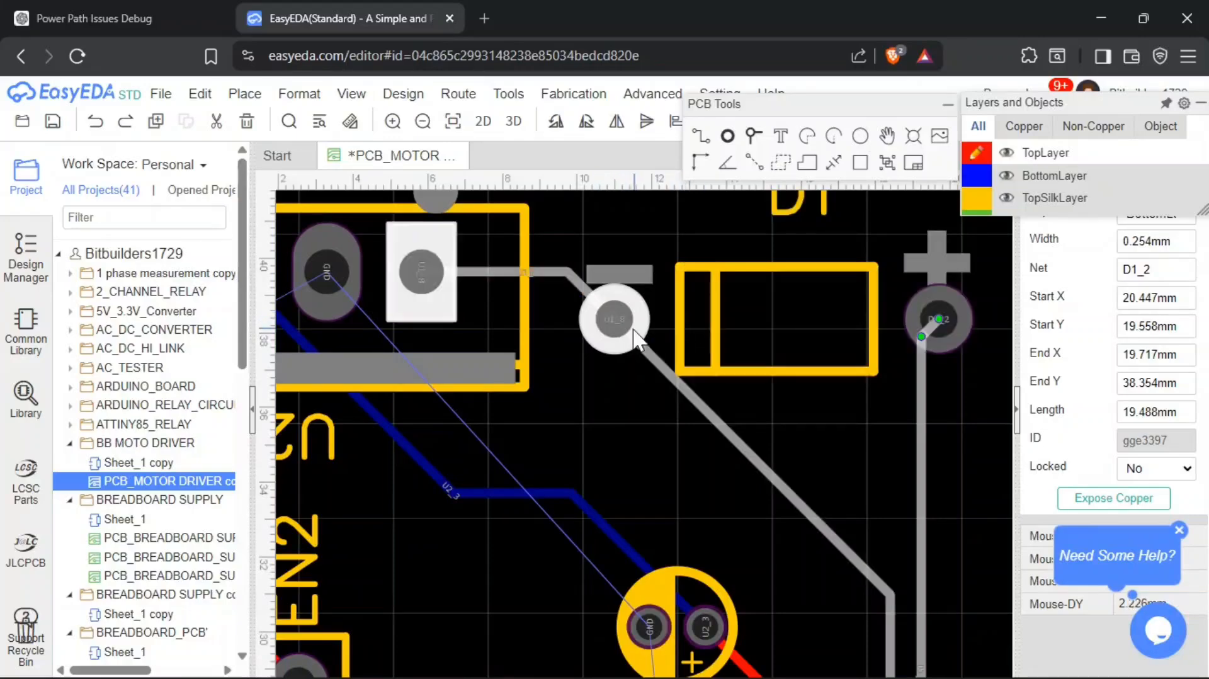
{"action": "scroll", "coordinate": [633, 356], "scroll_direction": "down", "scroll_amount": 4}
{"action": "right_click_drag", "start_coordinate": [587, 466], "coordinate": [699, 388]}
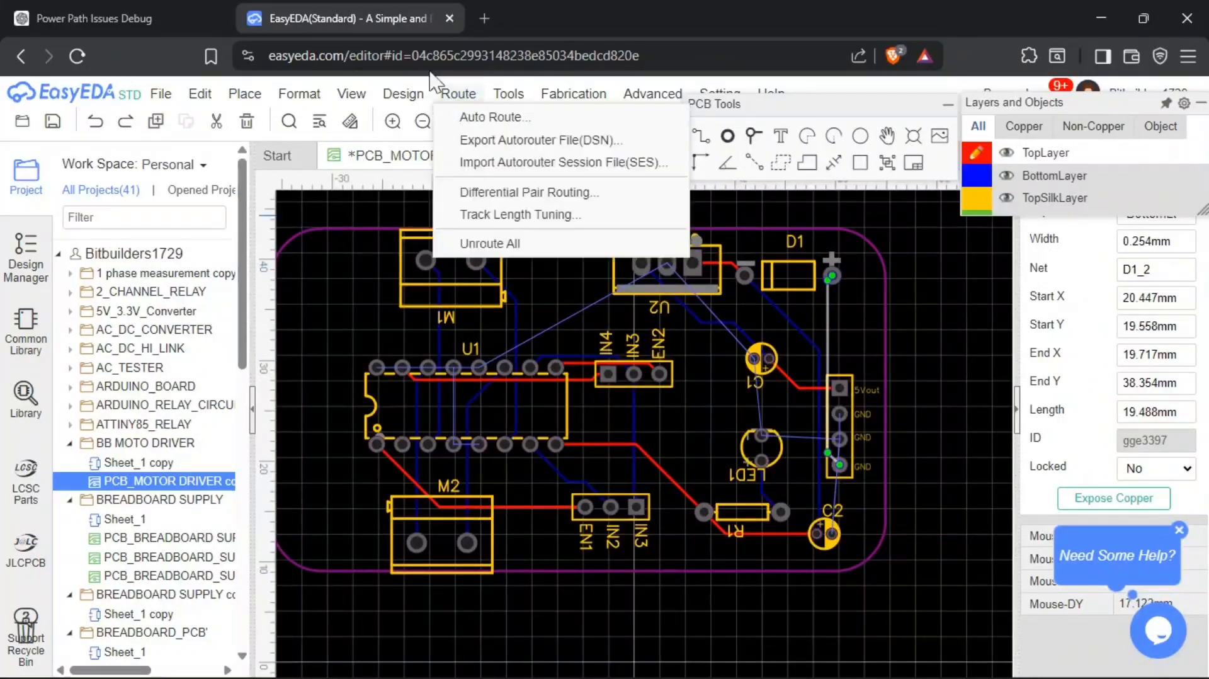
- Review the design rules for track width, clearance and via sizes, closing them without changes
{"action": "mouse_move", "coordinate": [412, 99]}
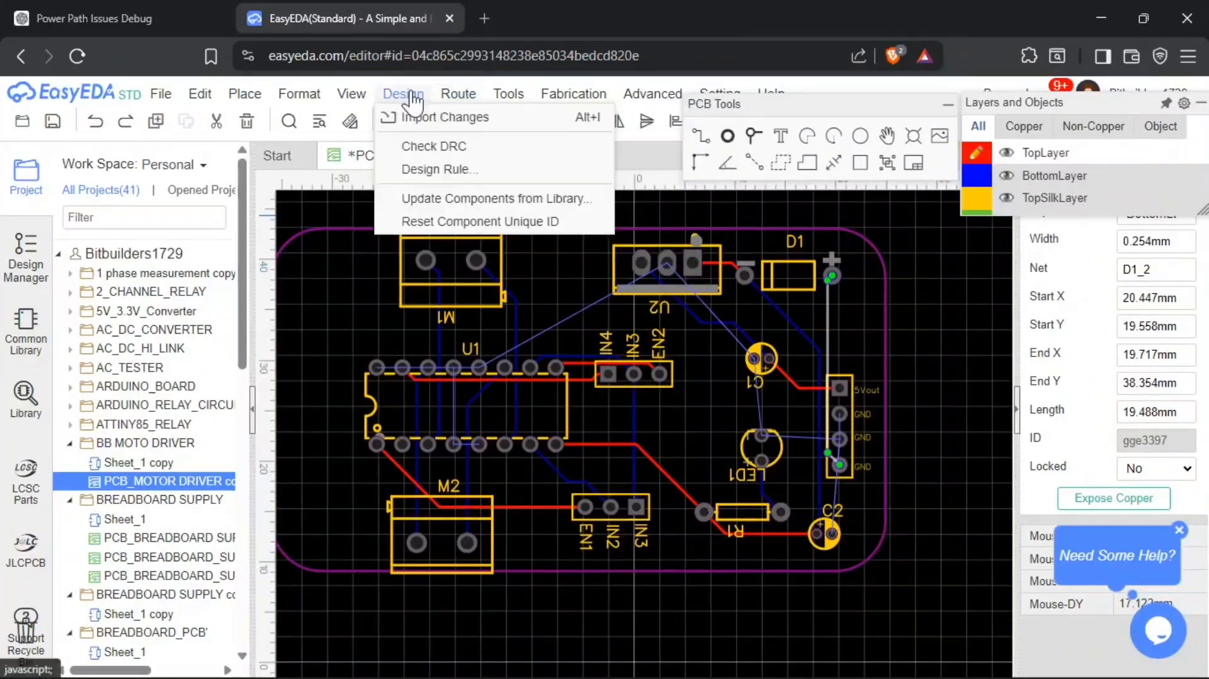
{"action": "left_click", "coordinate": [423, 169]}
{"action": "left_click", "coordinate": [345, 217]}
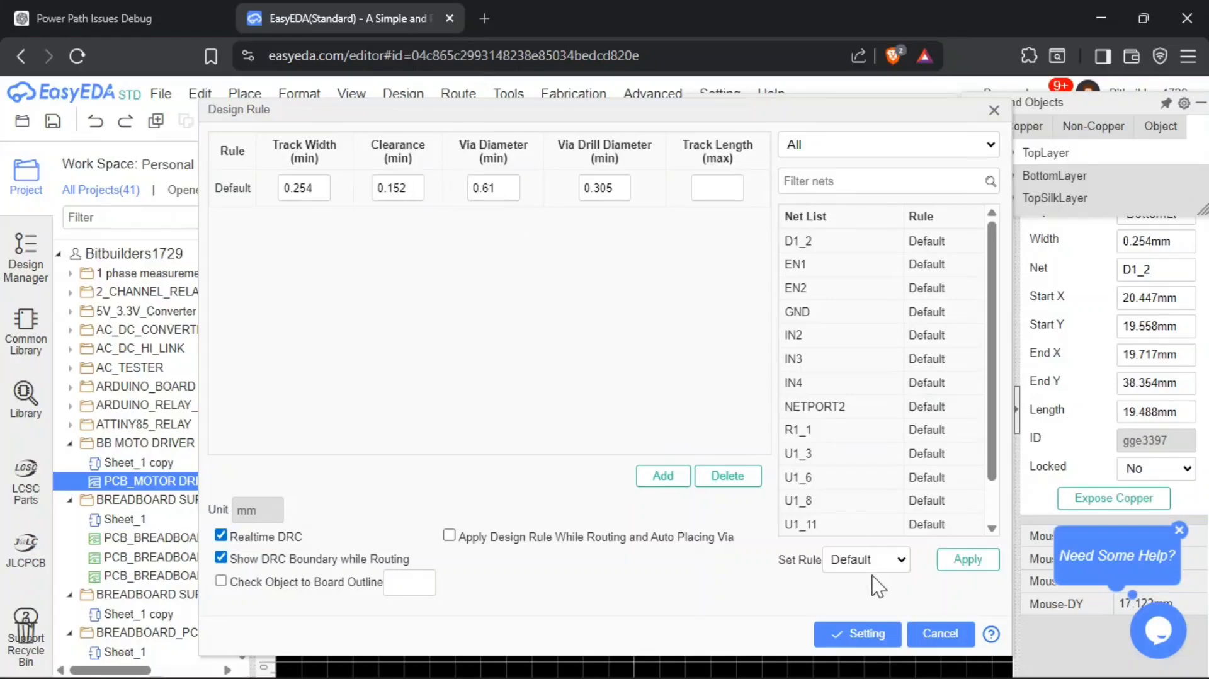
{"action": "left_click", "coordinate": [927, 637]}
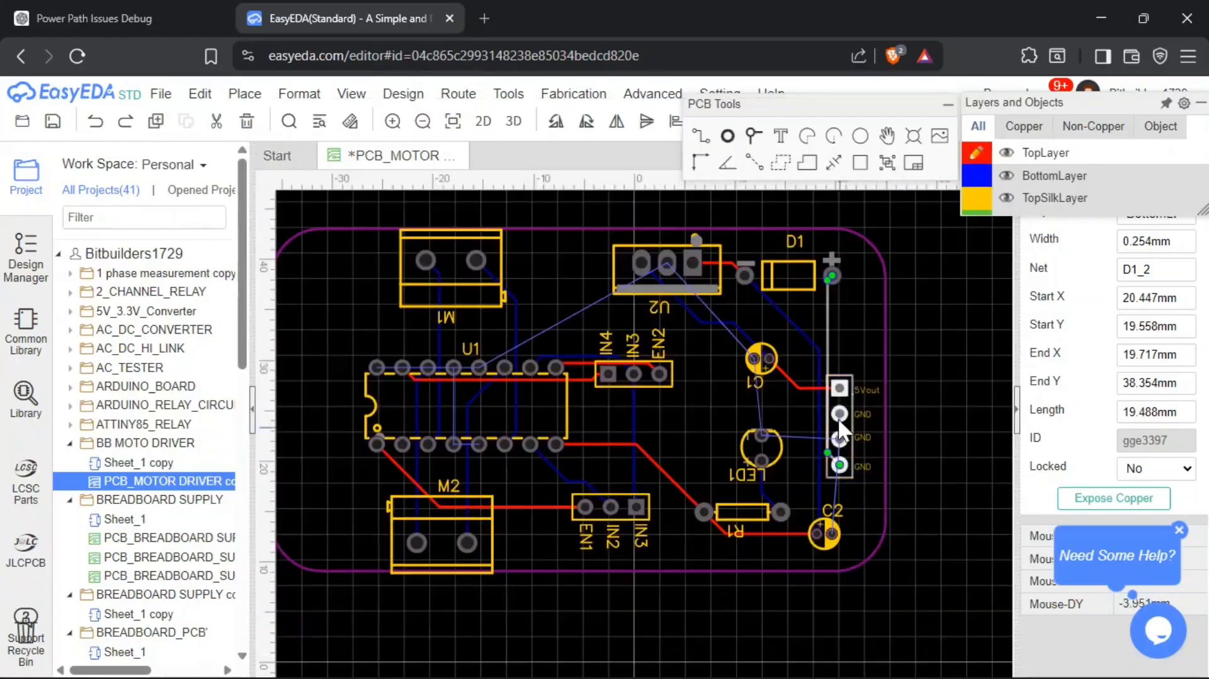
- Run the design rule check and look through the incomplete connections listed for the GND net
{"action": "scroll", "coordinate": [825, 334], "scroll_direction": "up", "scroll_amount": 5}
{"action": "left_click", "coordinate": [878, 360]}
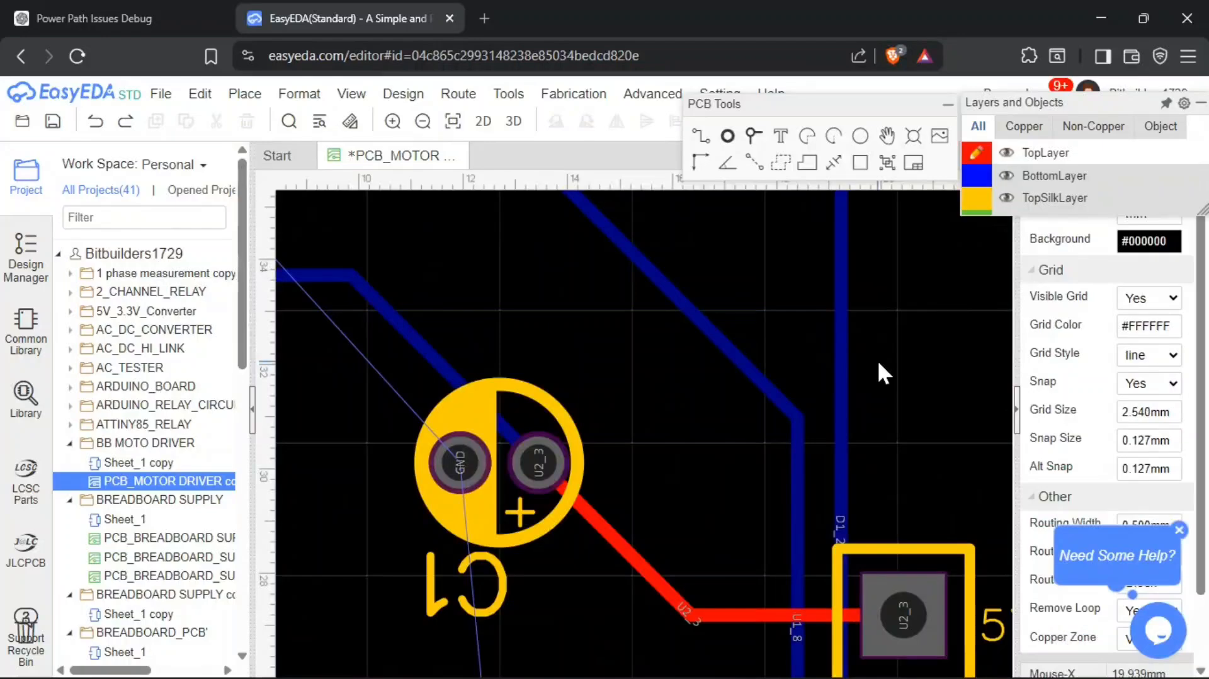
{"action": "scroll", "coordinate": [878, 361], "scroll_direction": "down", "scroll_amount": 5}
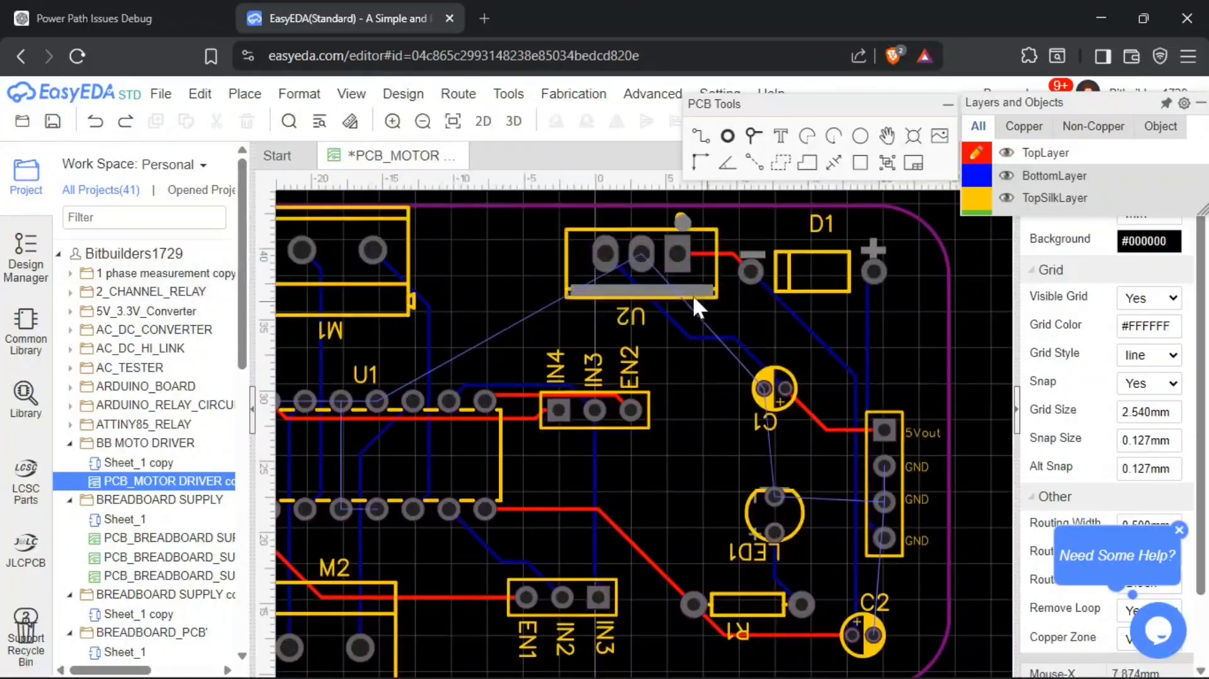
{"action": "scroll", "coordinate": [655, 261], "scroll_direction": "up", "scroll_amount": 5}
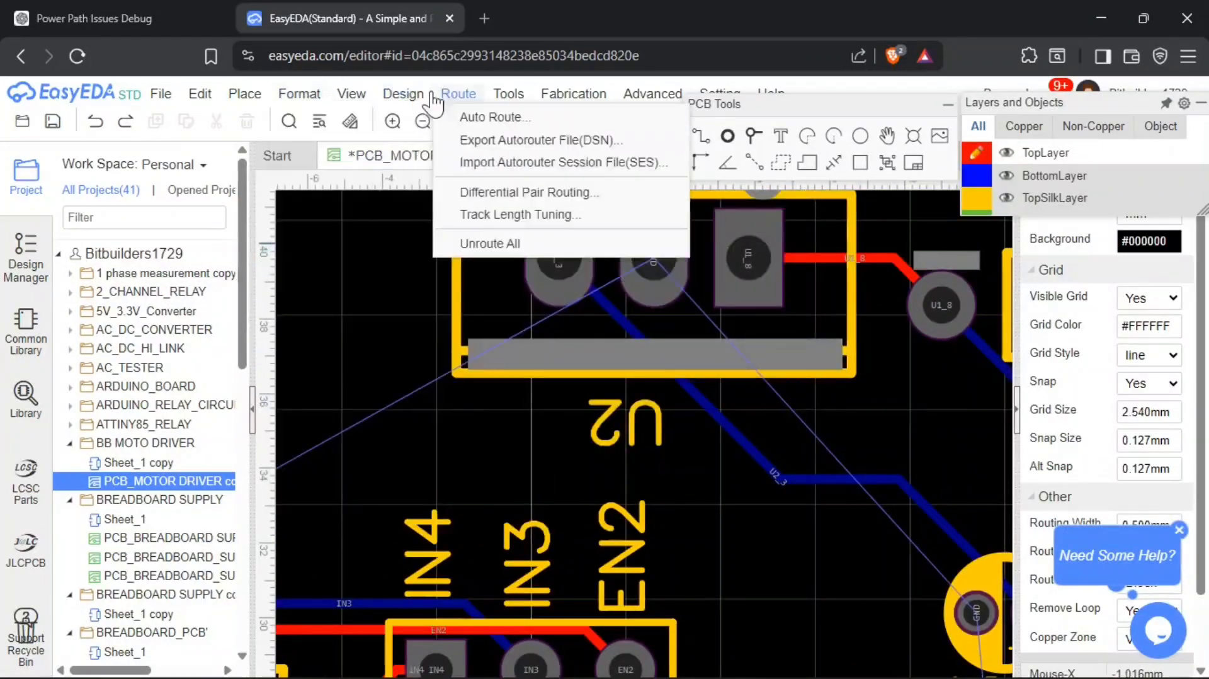
{"action": "mouse_move", "coordinate": [403, 94]}
{"action": "left_click", "coordinate": [419, 147]}
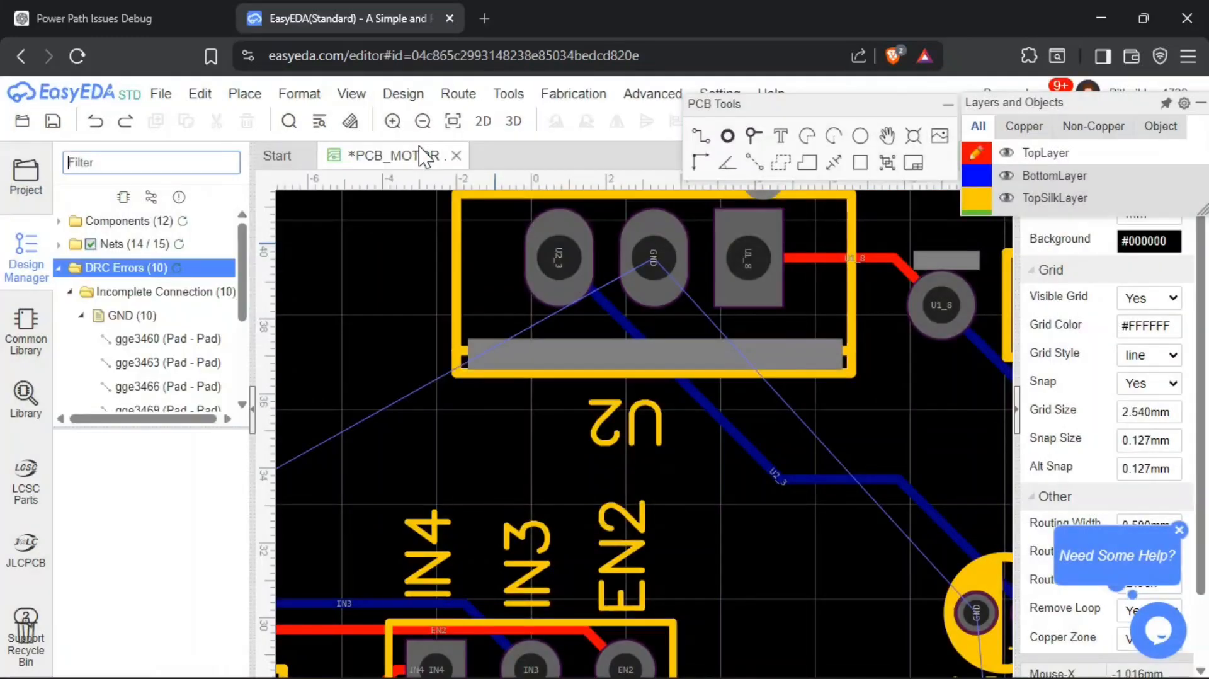
{"action": "scroll", "coordinate": [155, 312], "scroll_direction": "down", "scroll_amount": 3}
{"action": "scroll", "coordinate": [153, 313], "scroll_direction": "up", "scroll_amount": 3}
{"action": "scroll", "coordinate": [168, 308], "scroll_direction": "down", "scroll_amount": 5}
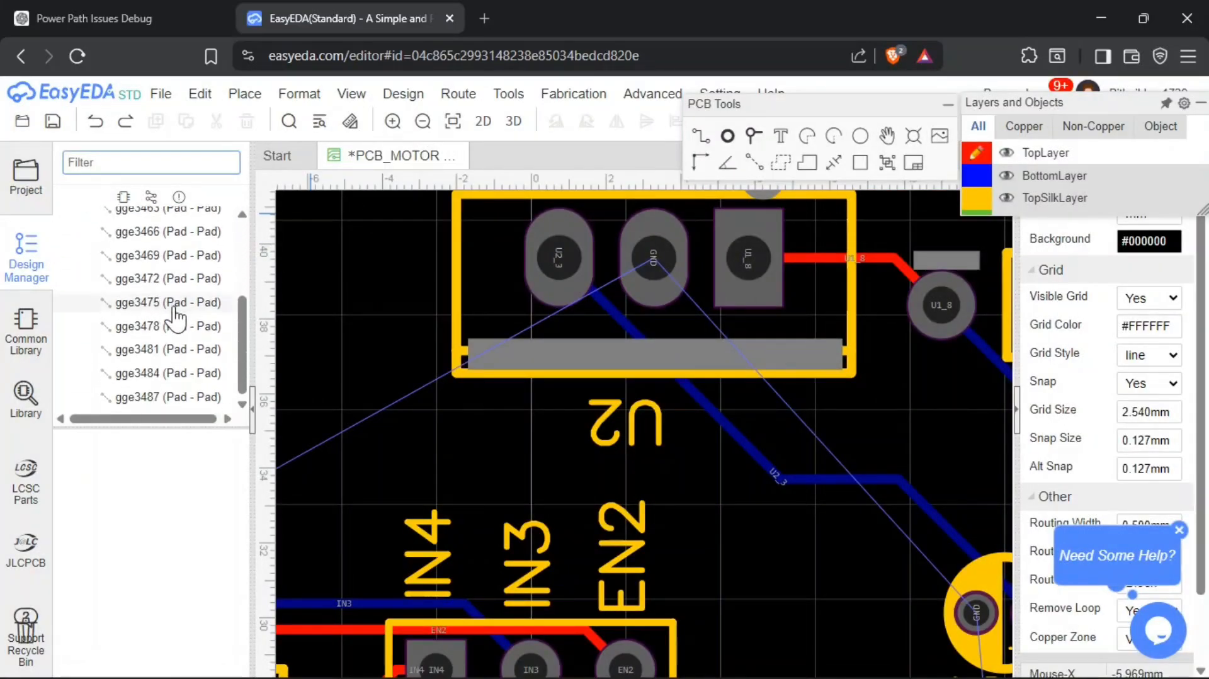
{"action": "scroll", "coordinate": [168, 323], "scroll_direction": "up", "scroll_amount": 5}
- Move the vertical U1_8 track very close to the D1_2 track beside the 5Vout pad
{"action": "right_click_drag", "start_coordinate": [770, 446], "coordinate": [405, 245]}
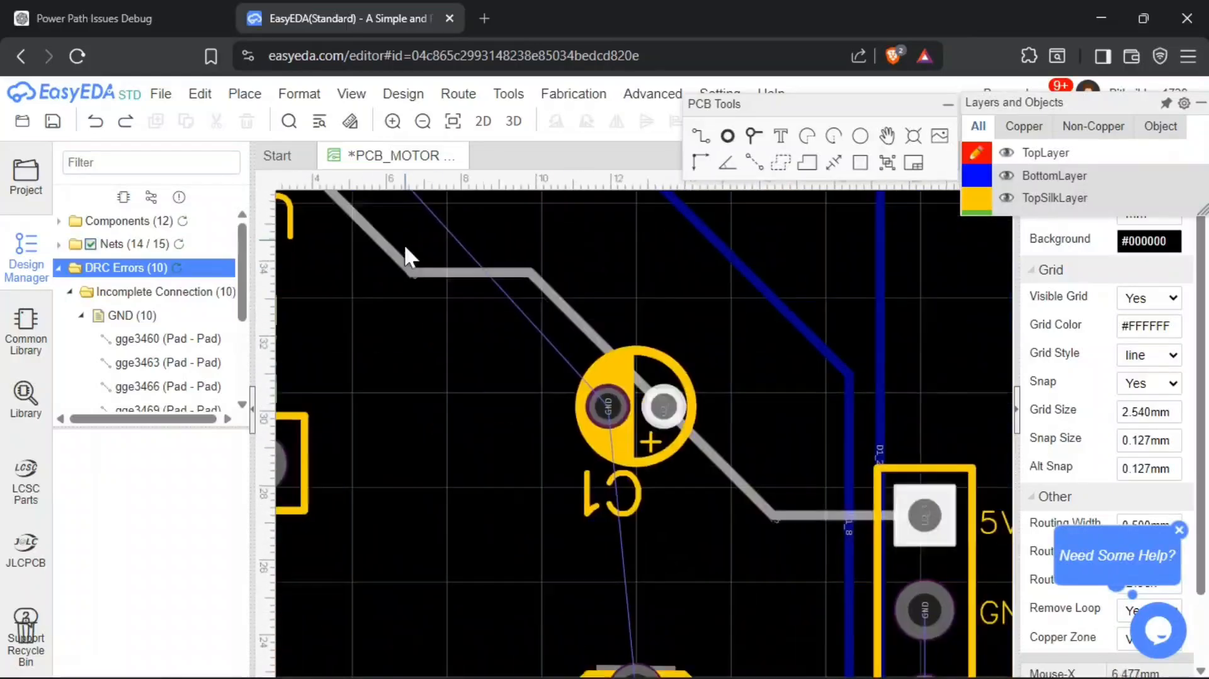
{"action": "right_click_drag", "start_coordinate": [697, 383], "coordinate": [573, 326]}
{"action": "scroll", "coordinate": [750, 339], "scroll_direction": "up", "scroll_amount": 1}
{"action": "scroll", "coordinate": [750, 336], "scroll_direction": "up", "scroll_amount": 1}
{"action": "left_click_drag", "start_coordinate": [701, 340], "coordinate": [739, 346]}
- Rerun the design rule check and inspect the track-to-track clearance error between the D1_2 and U1_8 tracks
{"action": "left_click", "coordinate": [351, 93]}
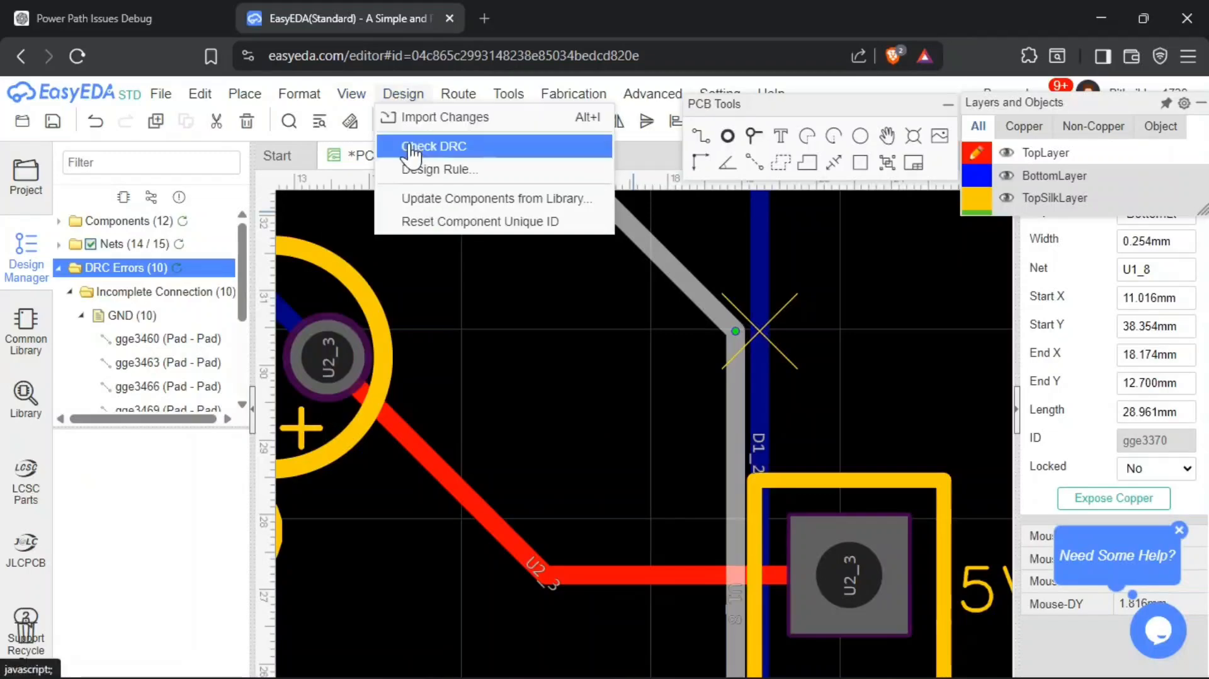
{"action": "left_click", "coordinate": [431, 149]}
{"action": "left_click", "coordinate": [149, 315]}
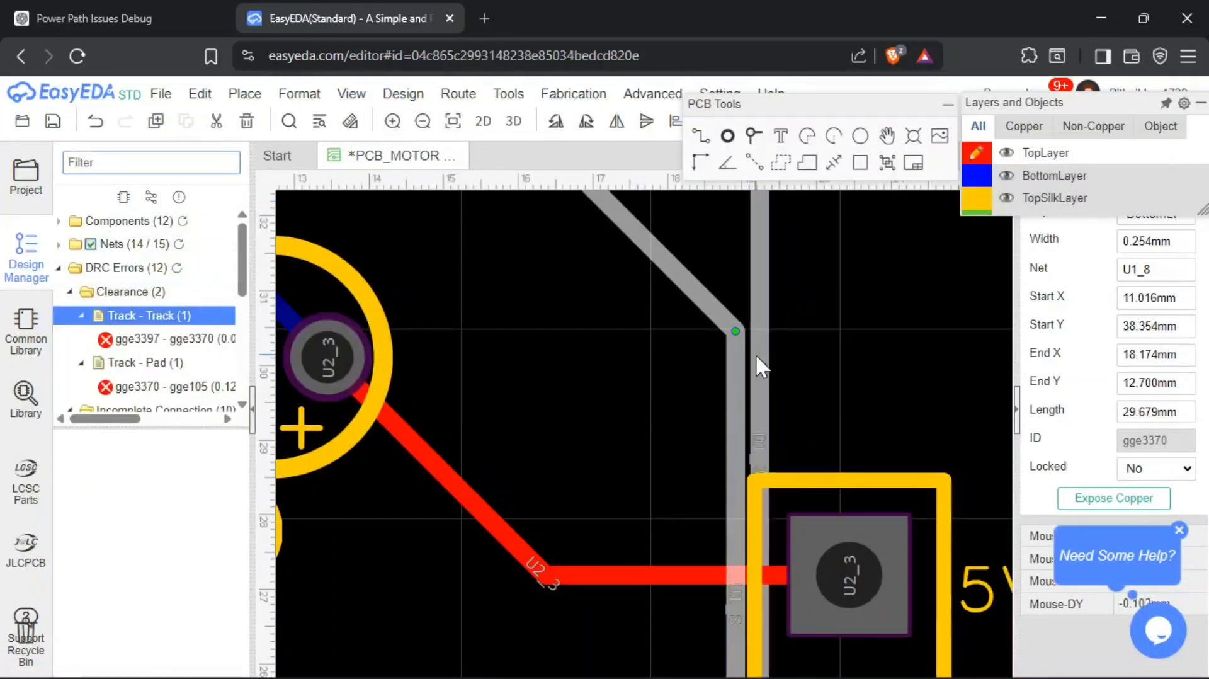
{"action": "left_click", "coordinate": [732, 361]}
{"action": "left_click", "coordinate": [211, 339]}
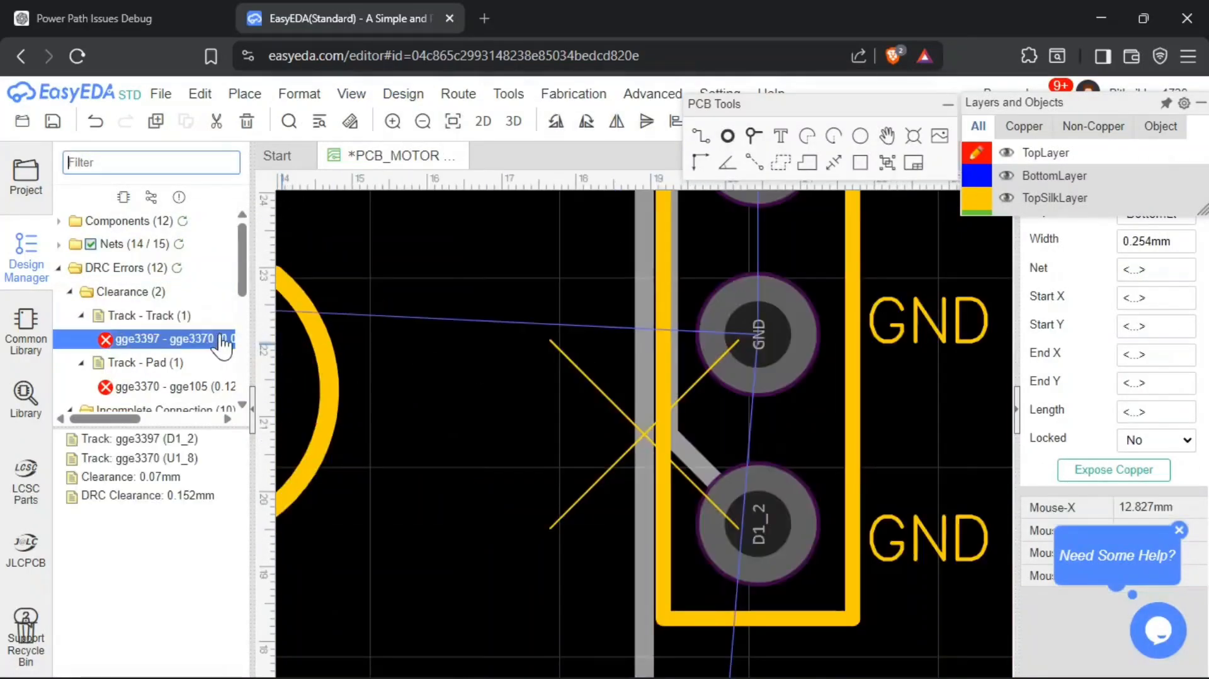
- Move the vertical U1_8 track away from the D1_2 track and header pads, and refresh the DRC errors
{"action": "scroll", "coordinate": [654, 424], "scroll_direction": "down", "scroll_amount": 4}
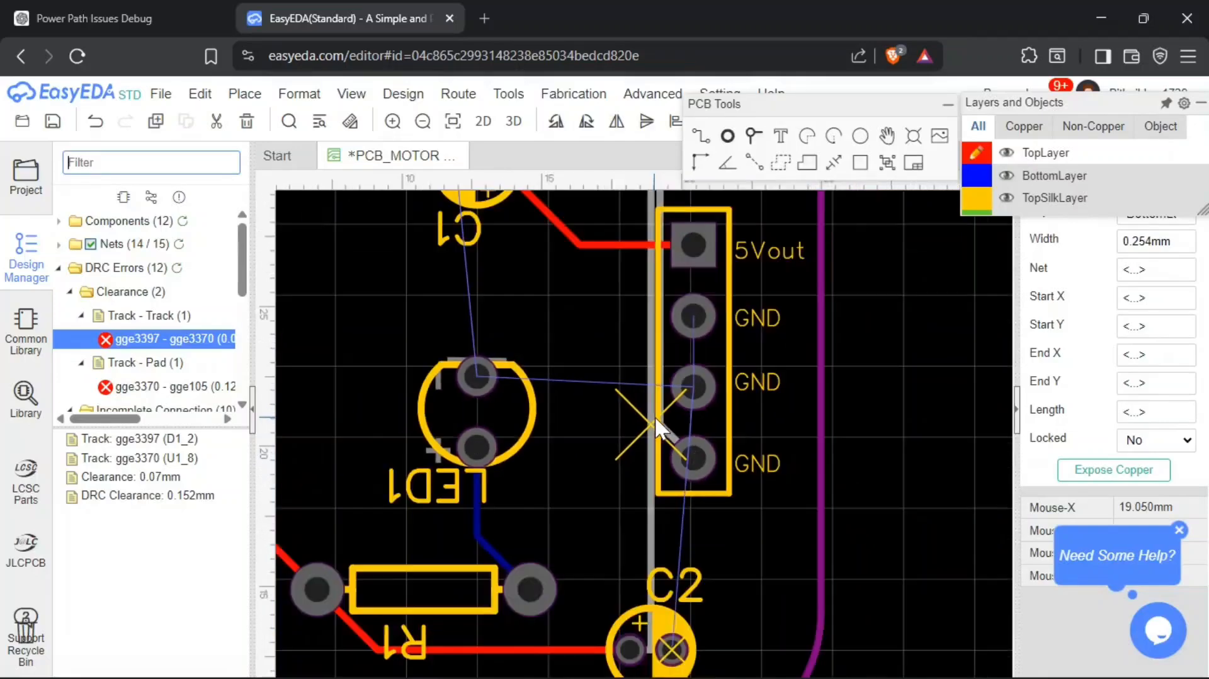
{"action": "left_click_drag", "start_coordinate": [649, 346], "coordinate": [625, 349]}
{"action": "key", "text": "ctrl+z"}
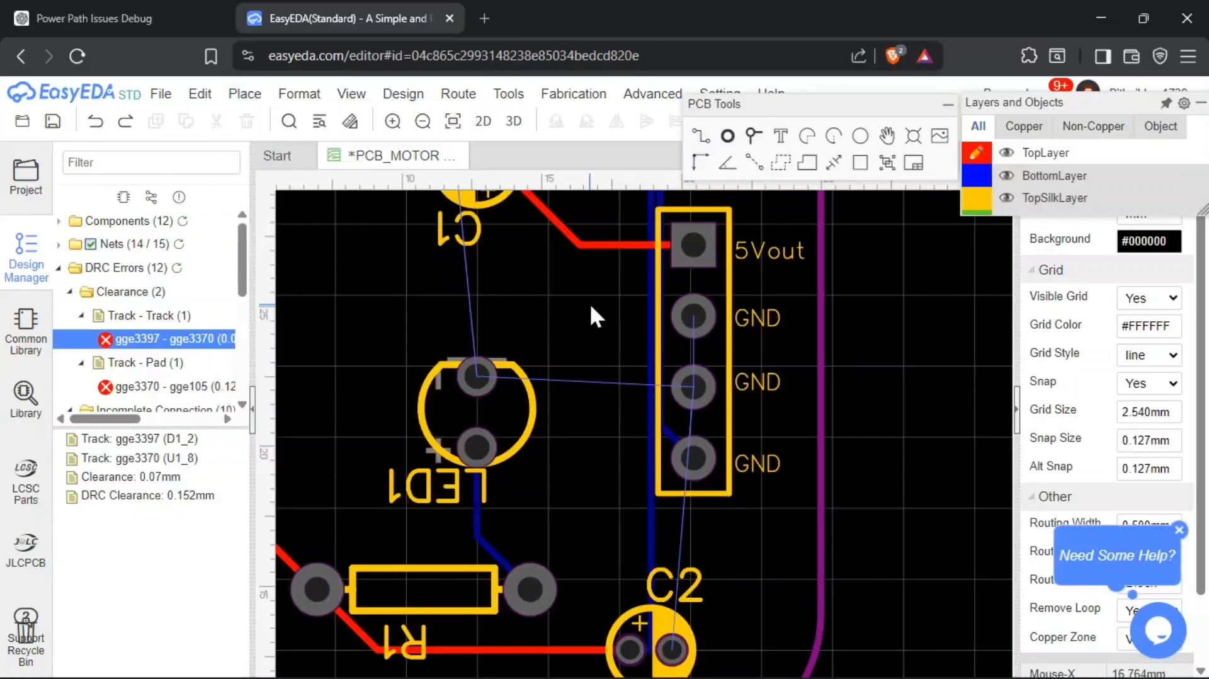
{"action": "key", "text": "ctrl+y"}
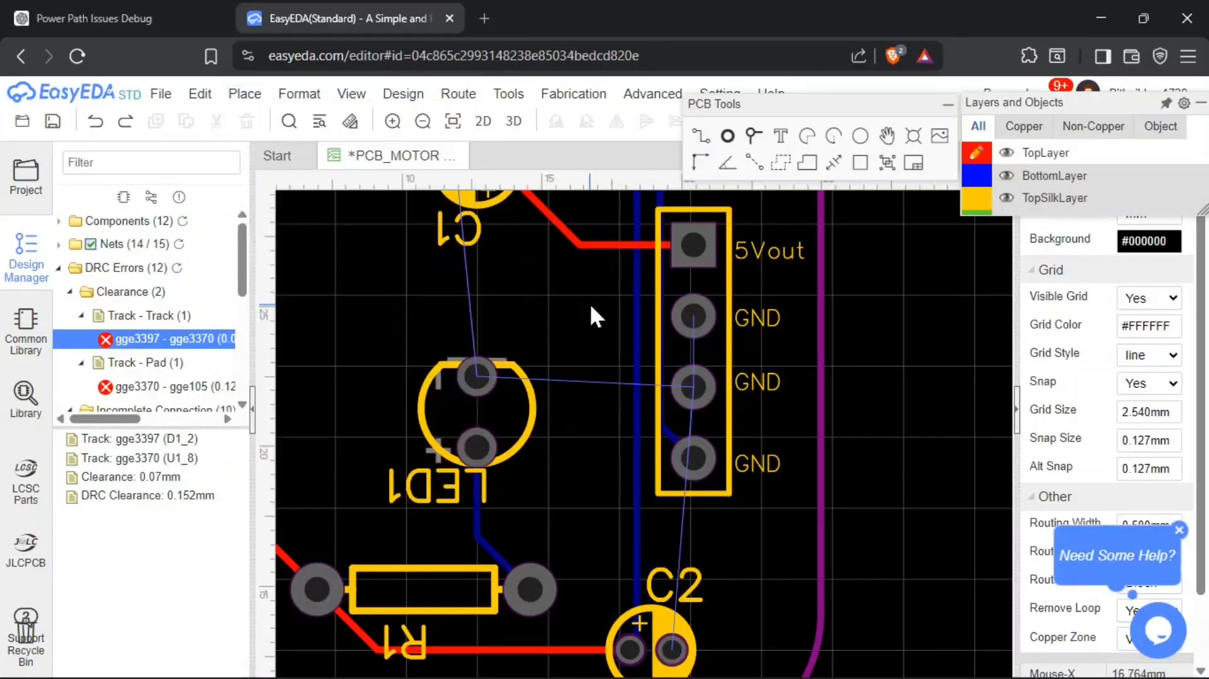
{"action": "left_click", "coordinate": [178, 268]}
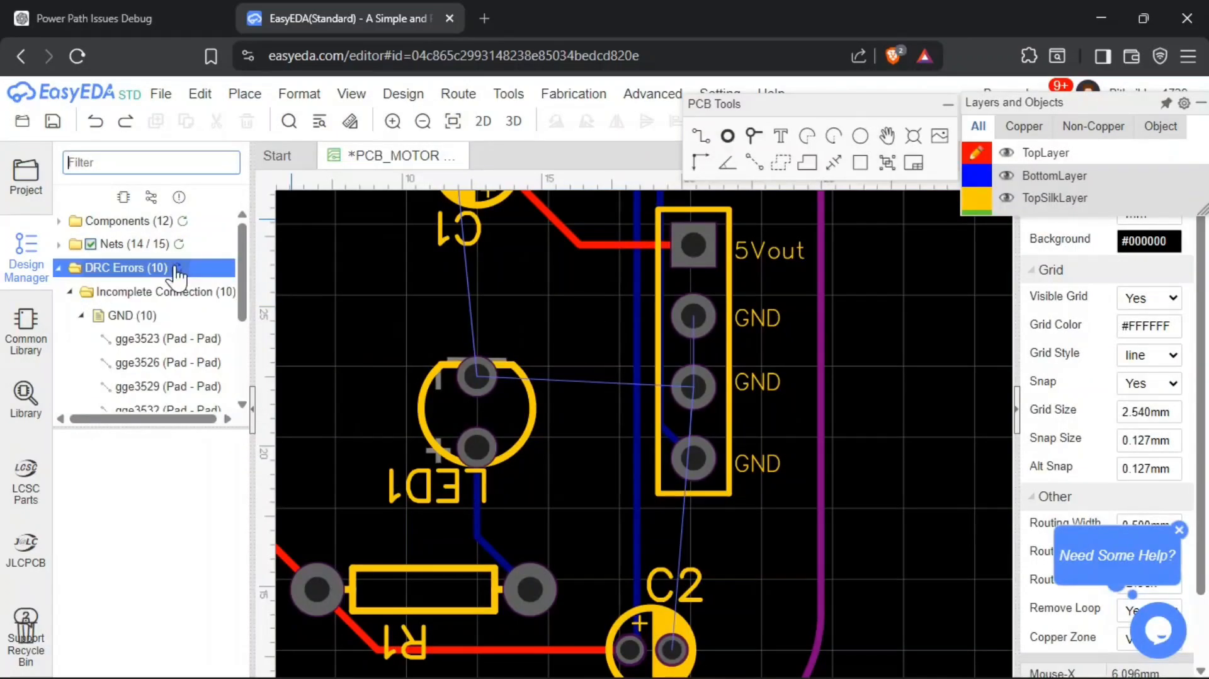
- Examine the full board layout and the U1_8 and GND connections at U2's pads
{"action": "scroll", "coordinate": [924, 348], "scroll_direction": "down", "scroll_amount": 3}
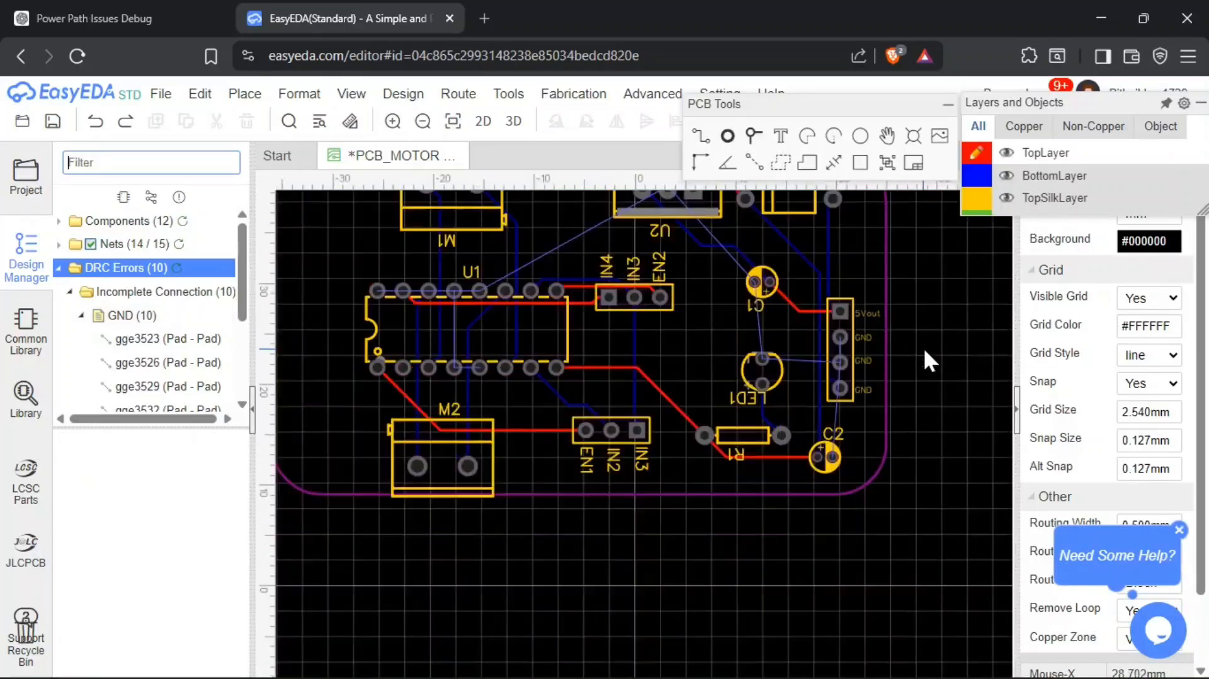
{"action": "right_click_drag", "start_coordinate": [923, 349], "coordinate": [919, 442]}
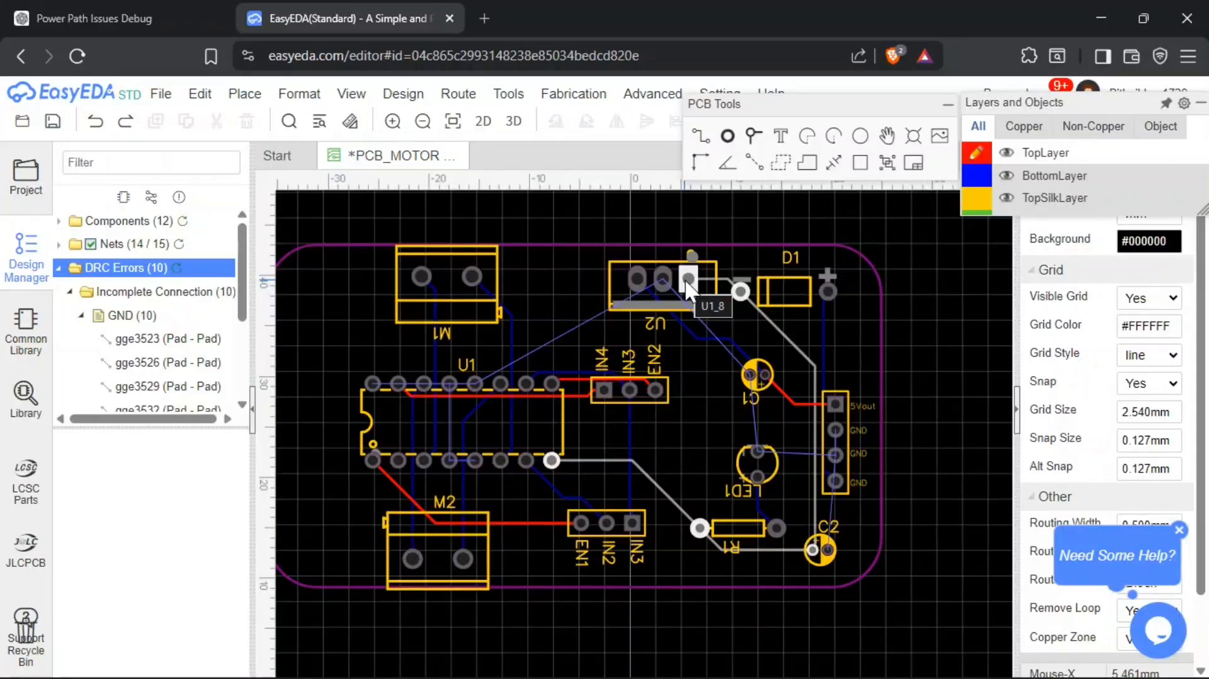
{"action": "scroll", "coordinate": [658, 281], "scroll_direction": "up", "scroll_amount": 5}
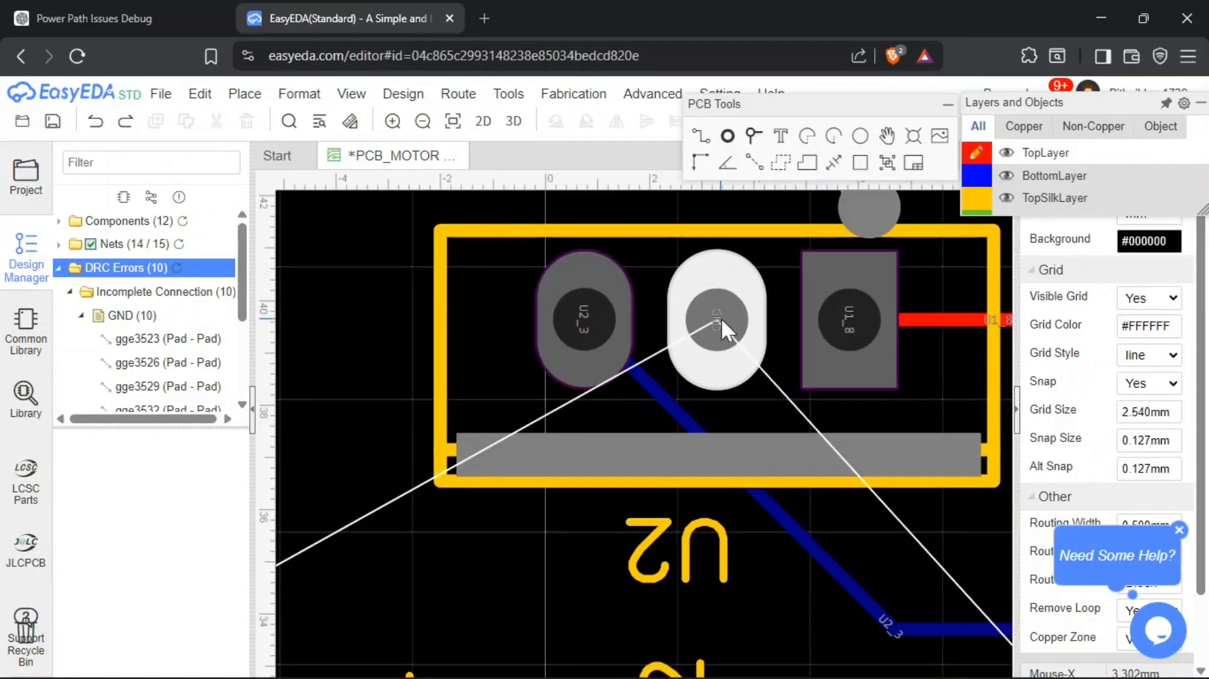
{"action": "scroll", "coordinate": [762, 334], "scroll_direction": "down", "scroll_amount": 5}
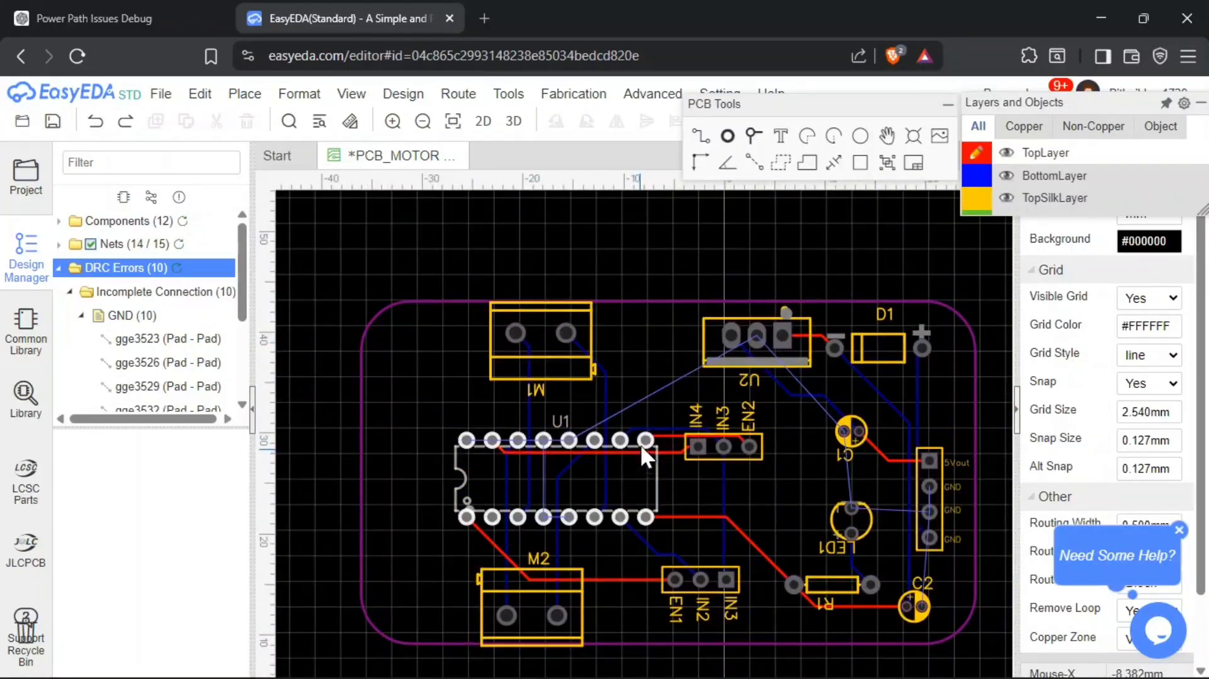
- Add a design rule named GND with a minimum track width of 1 mm and a minimum clearance of 0.2 mm
{"action": "left_click", "coordinate": [403, 93]}
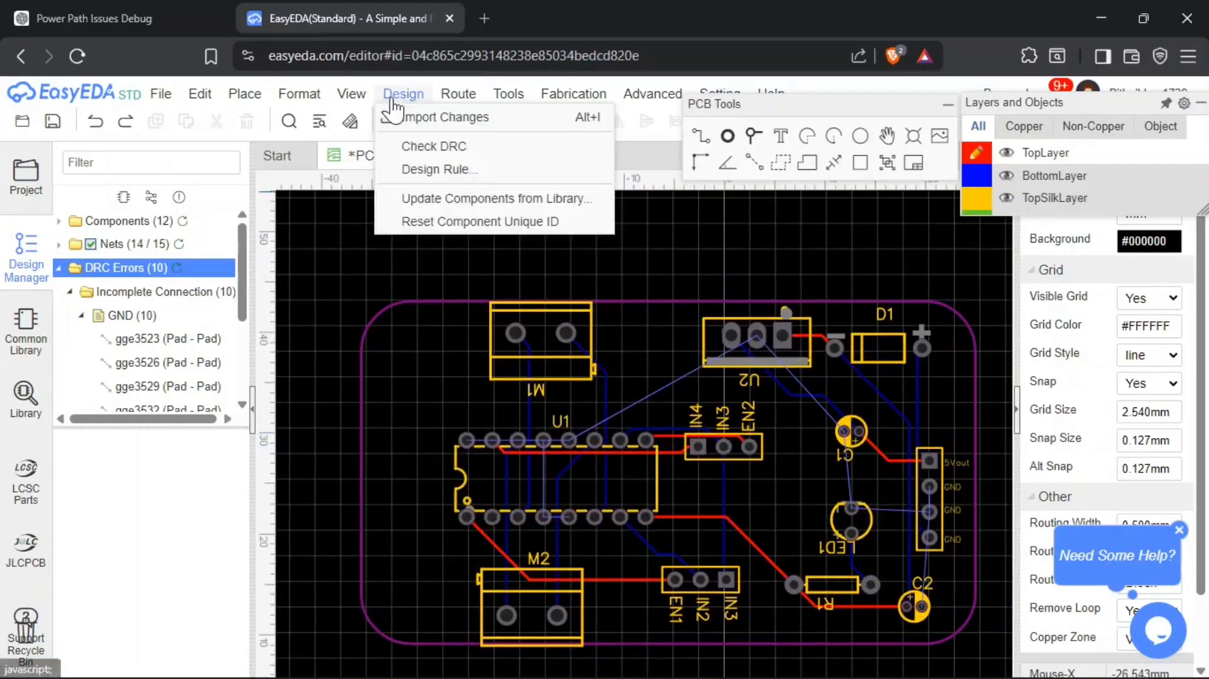
{"action": "left_click", "coordinate": [431, 170]}
{"action": "left_click", "coordinate": [327, 221]}
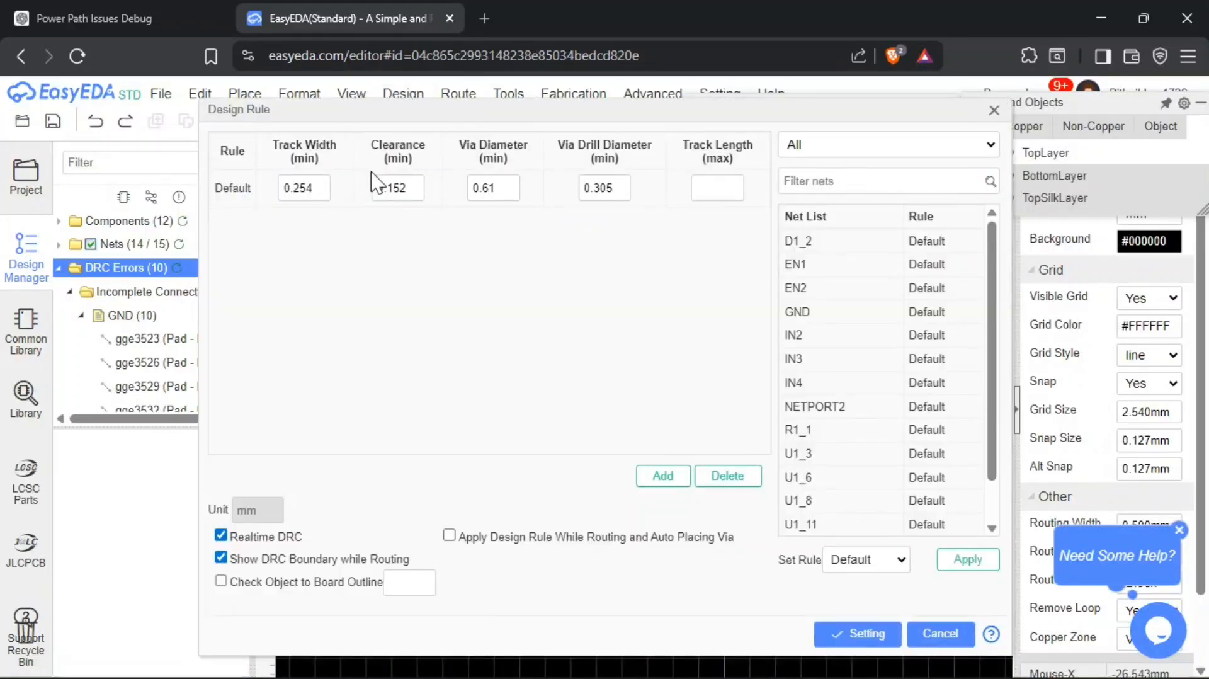
{"action": "left_click", "coordinate": [688, 485]}
{"action": "left_click", "coordinate": [258, 227]}
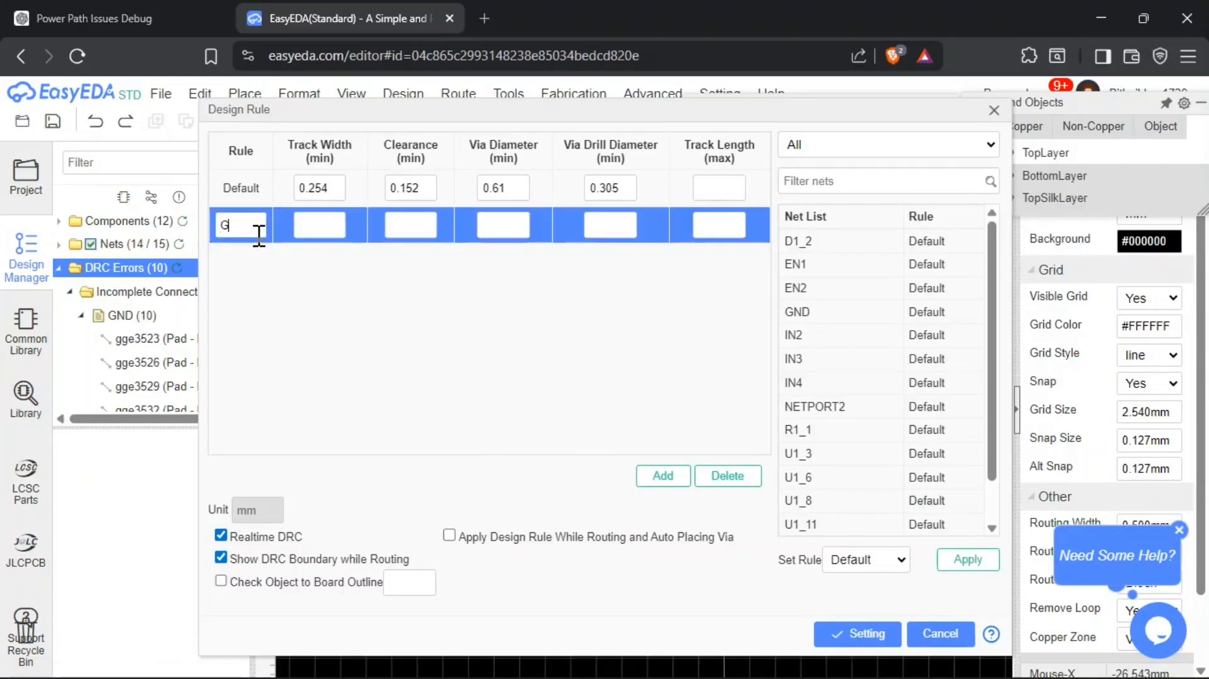
{"action": "type", "text": "GND"}
{"action": "left_click", "coordinate": [318, 296]}
{"action": "left_click", "coordinate": [308, 227]}
{"action": "type", "text": "1"}
{"action": "left_click", "coordinate": [394, 224]}
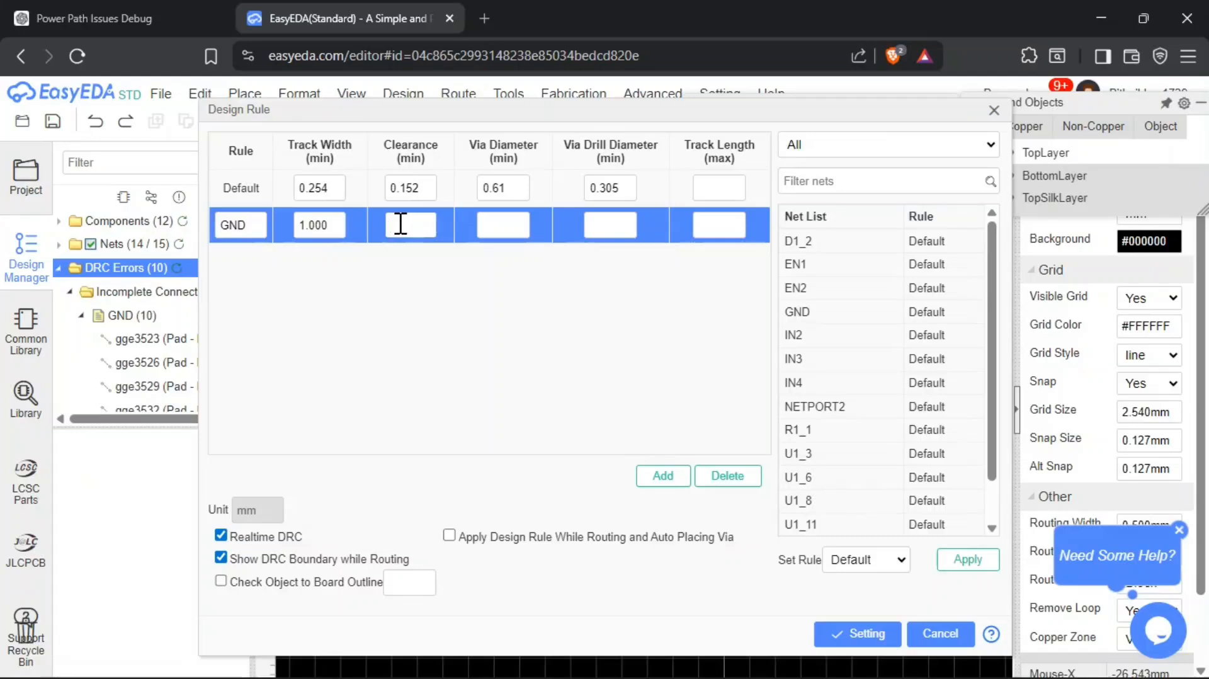
{"action": "type", "text": "0.2"}
{"action": "left_click", "coordinate": [463, 290]}
- Set the GND rule's minimum via diameter to 0.61 mm and minimum via drill diameter to 0.305 mm
{"action": "left_click", "coordinate": [499, 225]}
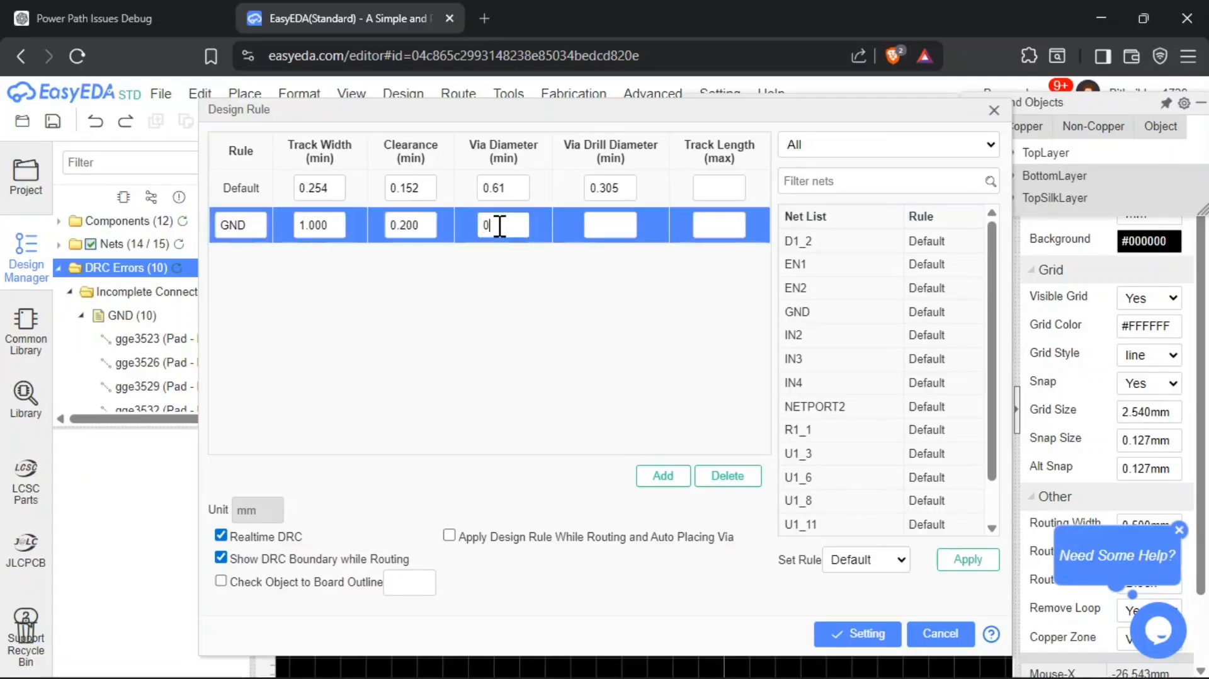
{"action": "type", "text": "0.61"}
{"action": "left_click", "coordinate": [605, 227]}
{"action": "type", "text": "0.305"}
{"action": "left_click", "coordinate": [604, 312]}
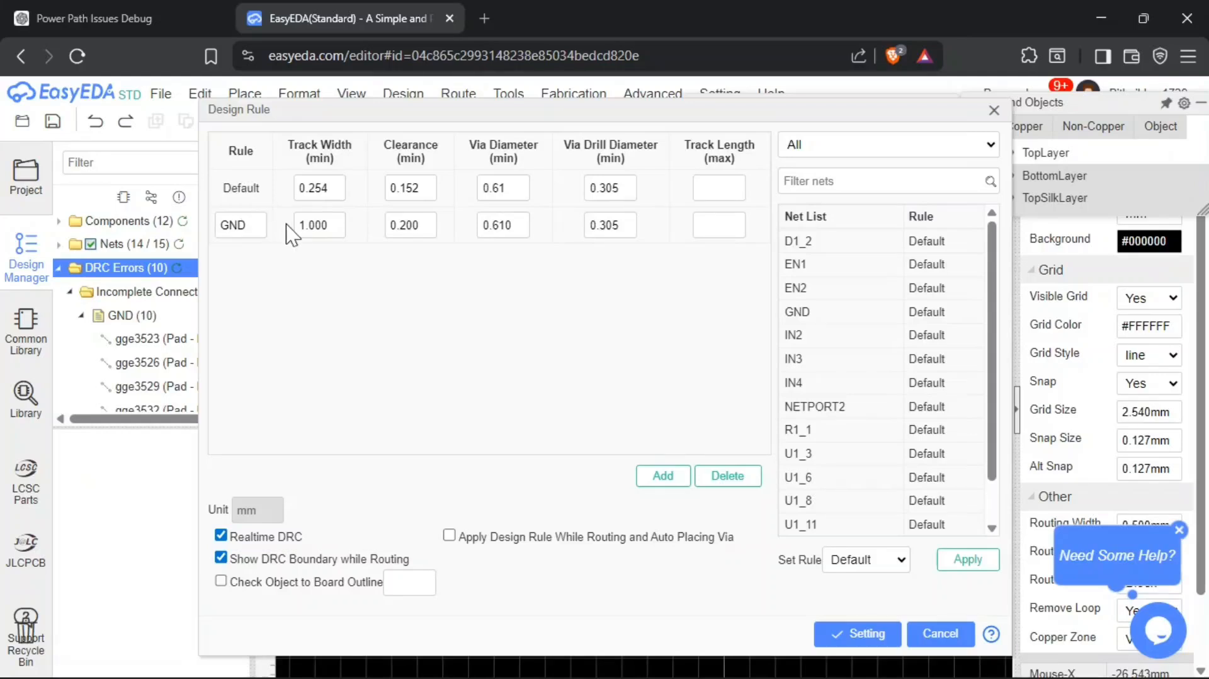
- Assign the GND rule to the GND net and save the design rule settings
{"action": "left_click", "coordinate": [800, 313]}
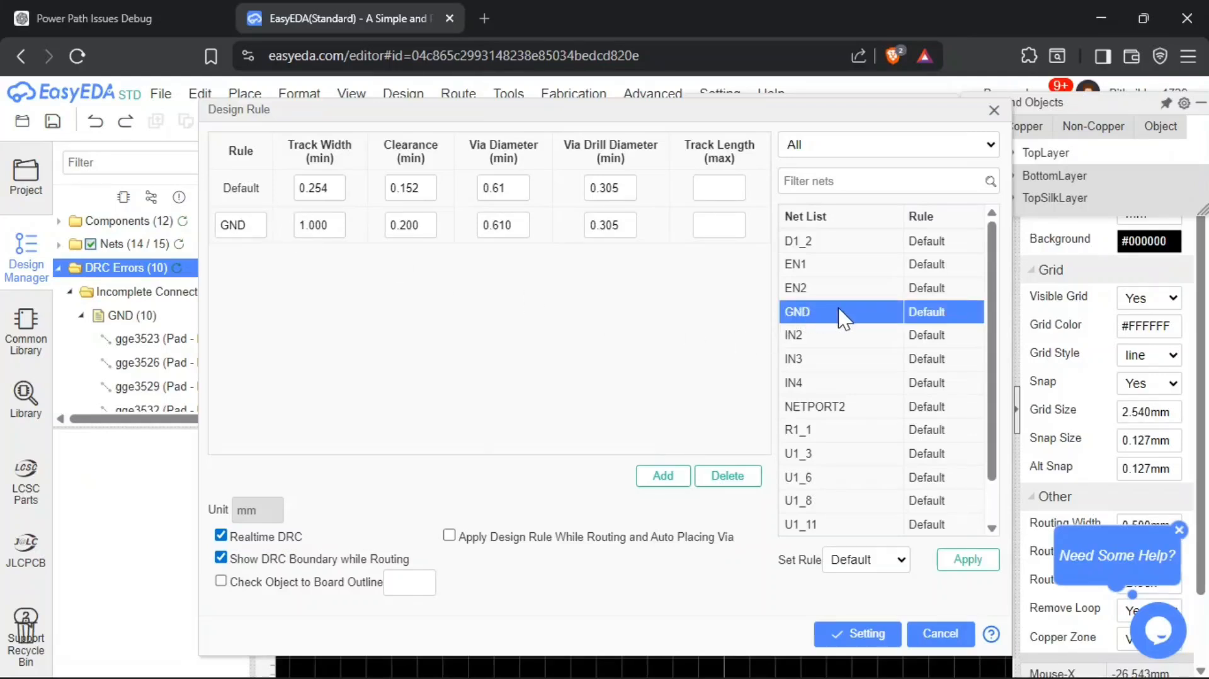
{"action": "left_click", "coordinate": [851, 559]}
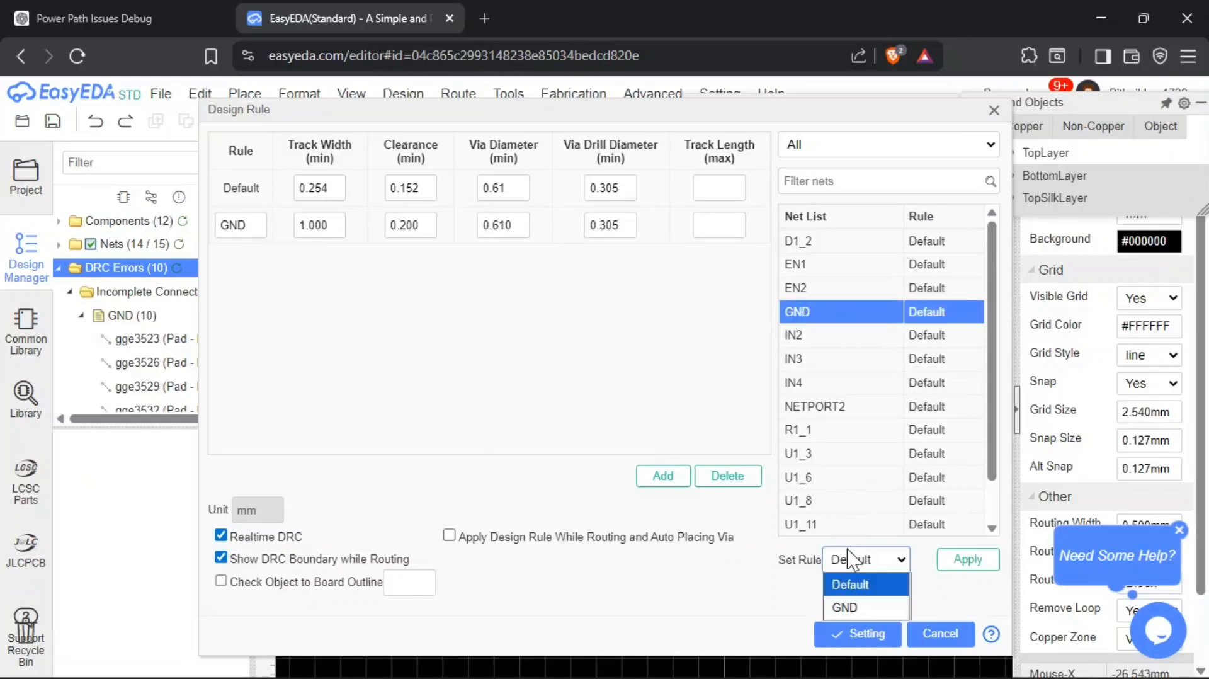
{"action": "left_click", "coordinate": [847, 608]}
{"action": "left_click", "coordinate": [959, 560]}
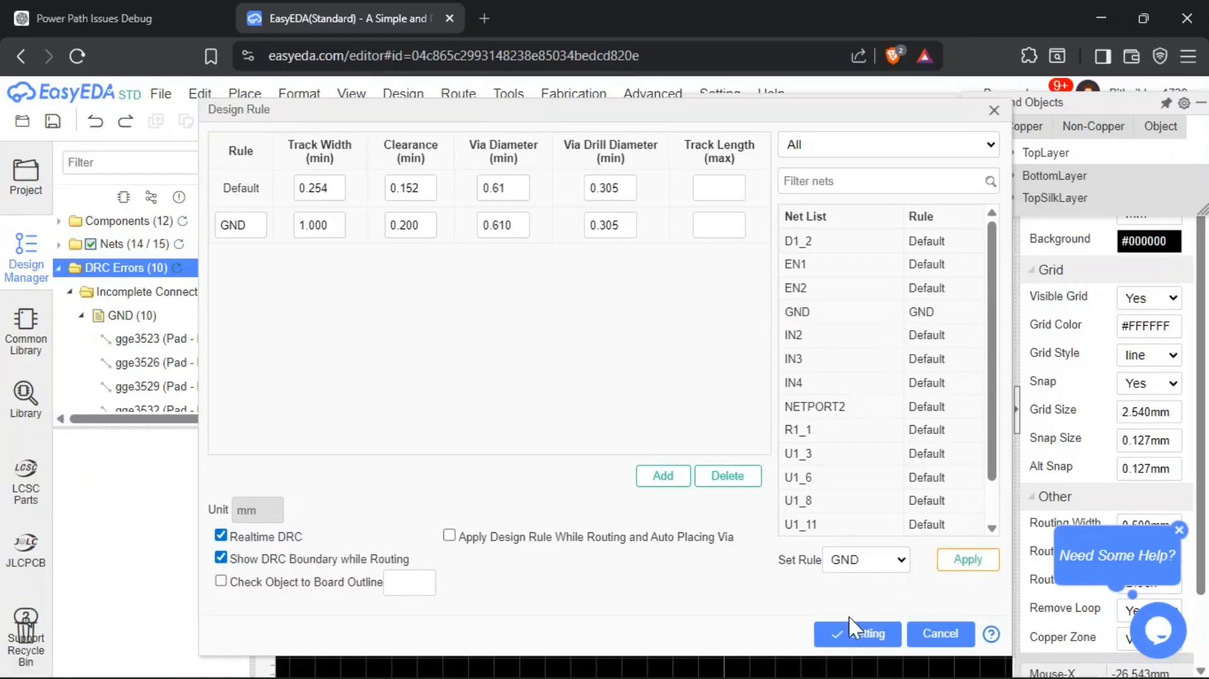
{"action": "left_click", "coordinate": [860, 633]}
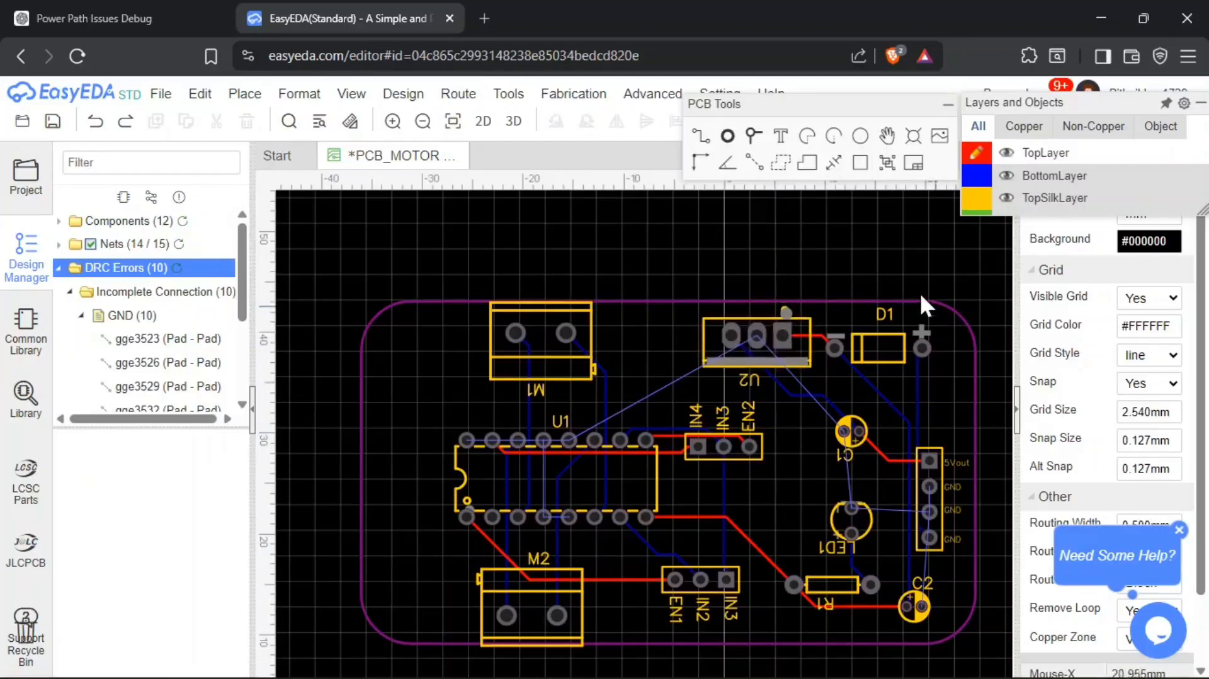
- Enable applying the design rule while routing and auto placing vias, and save the settings
{"action": "left_click", "coordinate": [403, 94]}
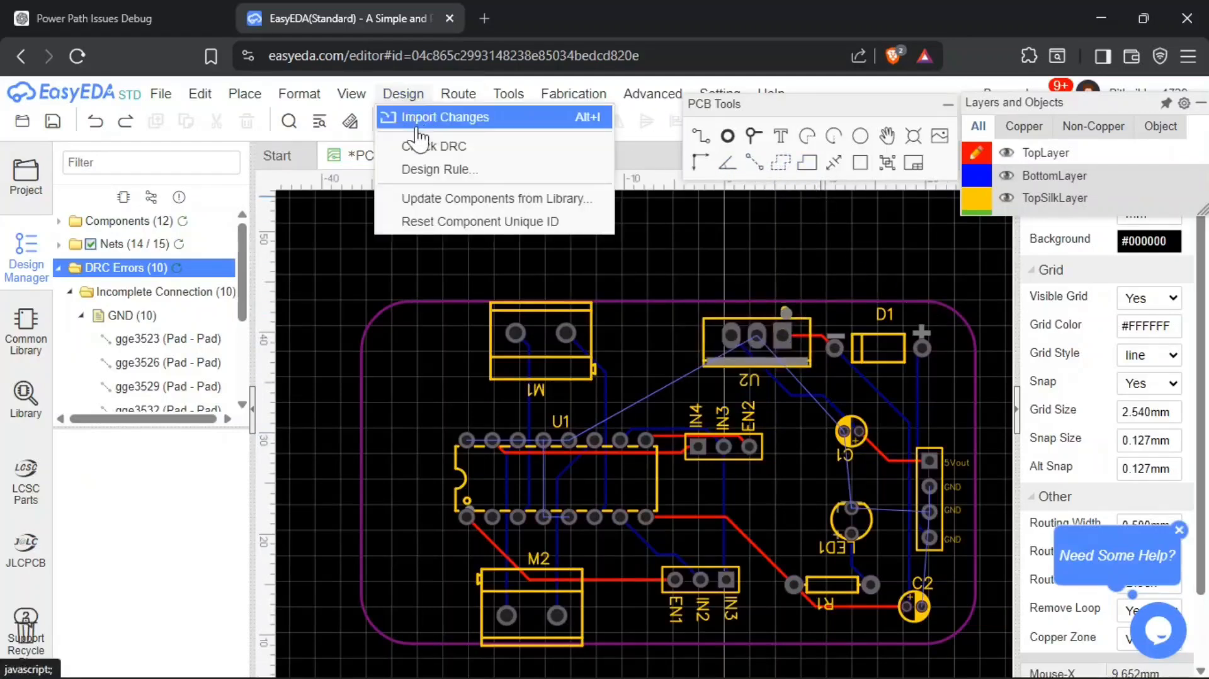
{"action": "left_click", "coordinate": [416, 167]}
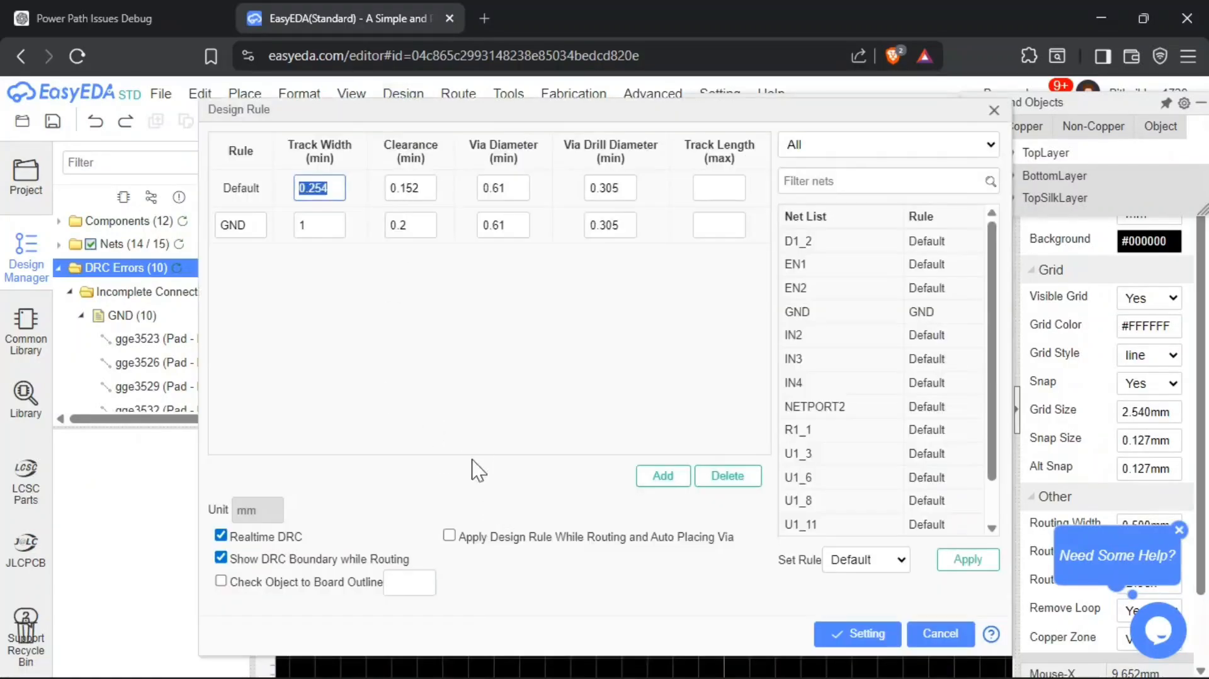
{"action": "left_click", "coordinate": [450, 536]}
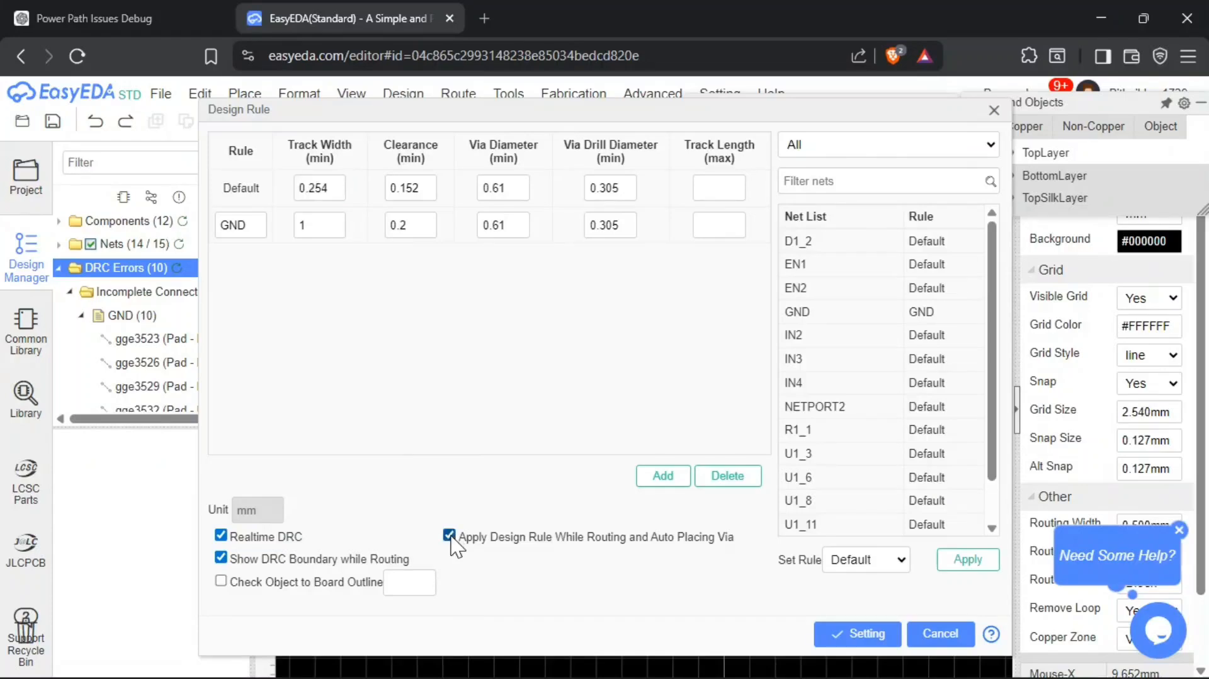
{"action": "left_click", "coordinate": [859, 634]}
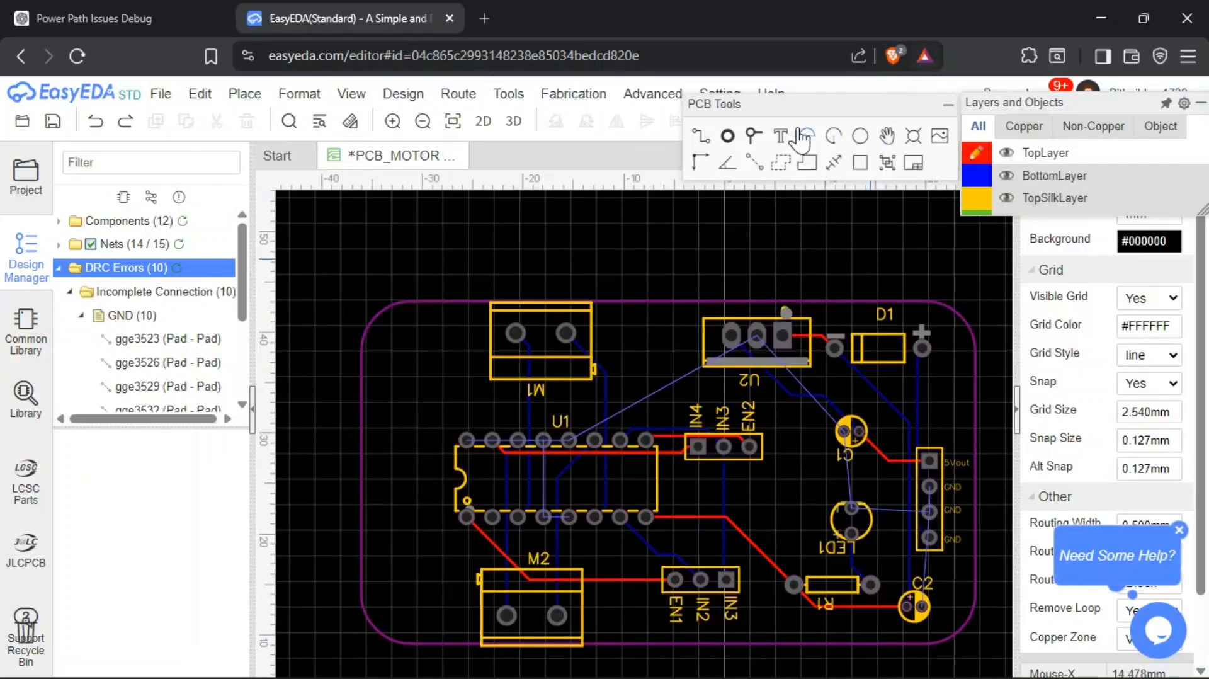
- Route a bottom-layer GND track from U2's middle pad along the upper board edge and between M1's pads to U1's fifth upper-row pad
{"action": "scroll", "coordinate": [767, 306], "scroll_direction": "up", "scroll_amount": 3}
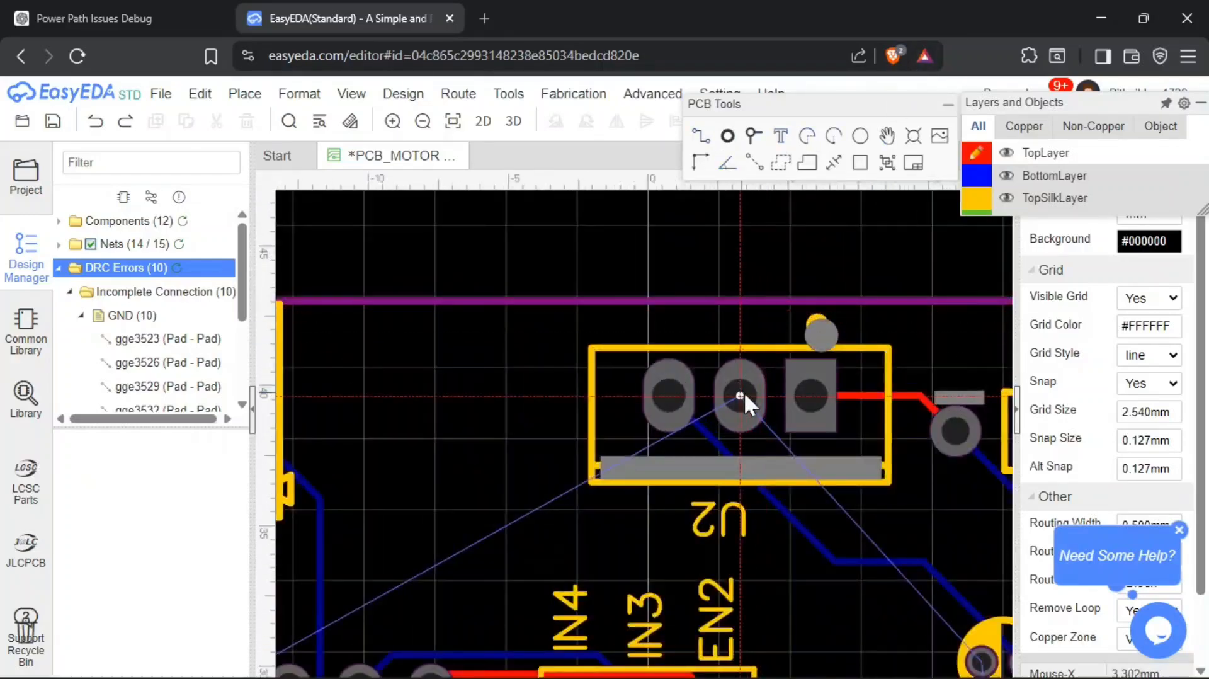
{"action": "left_click", "coordinate": [1055, 176]}
{"action": "left_click", "coordinate": [730, 402]}
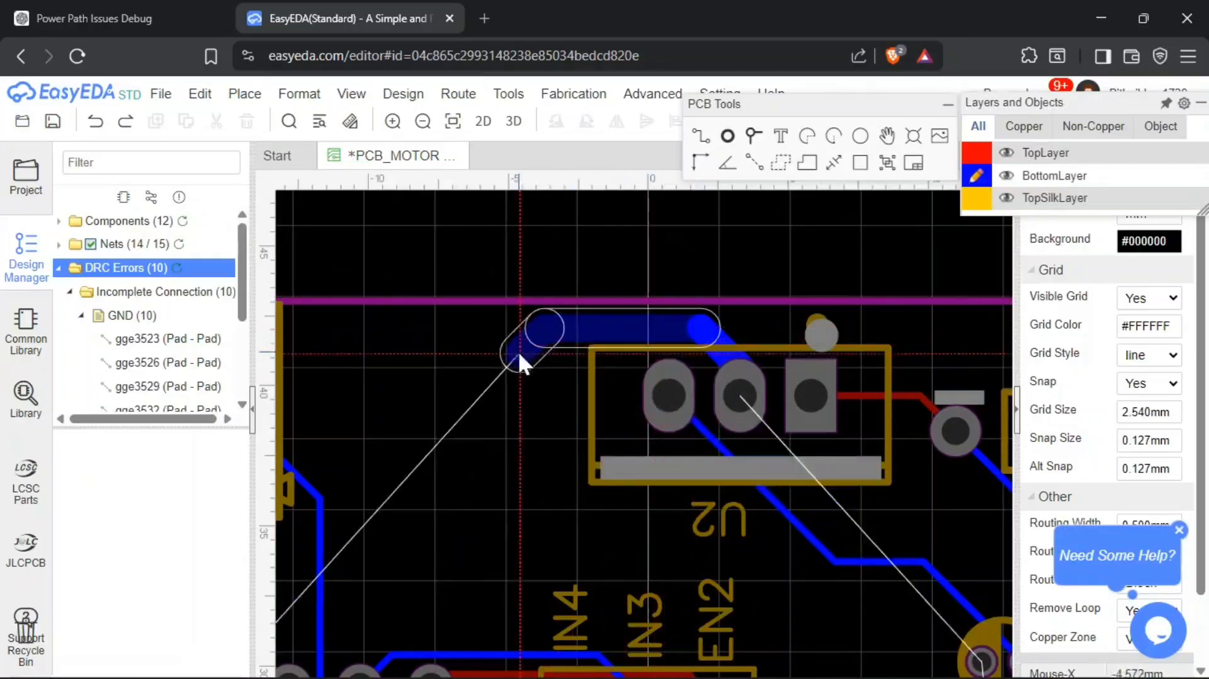
{"action": "right_click_drag", "start_coordinate": [537, 344], "coordinate": [715, 238]}
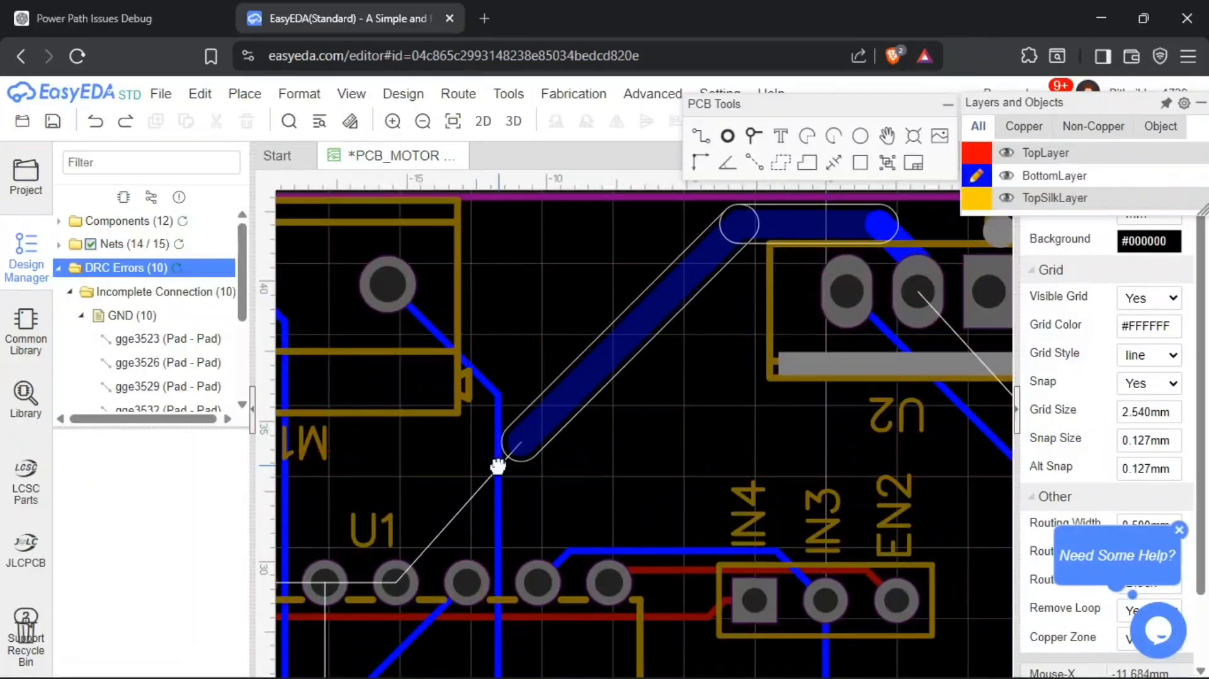
{"action": "scroll", "coordinate": [498, 466], "scroll_direction": "up", "scroll_amount": 10}
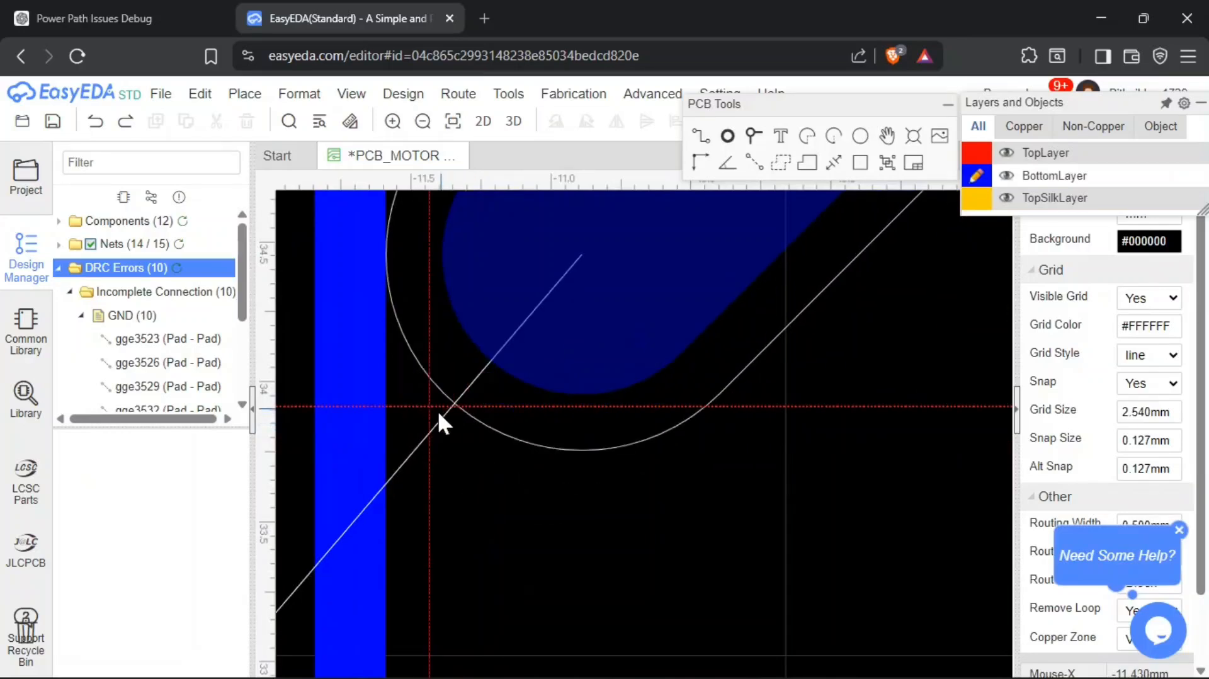
{"action": "scroll", "coordinate": [426, 451], "scroll_direction": "down", "scroll_amount": 5}
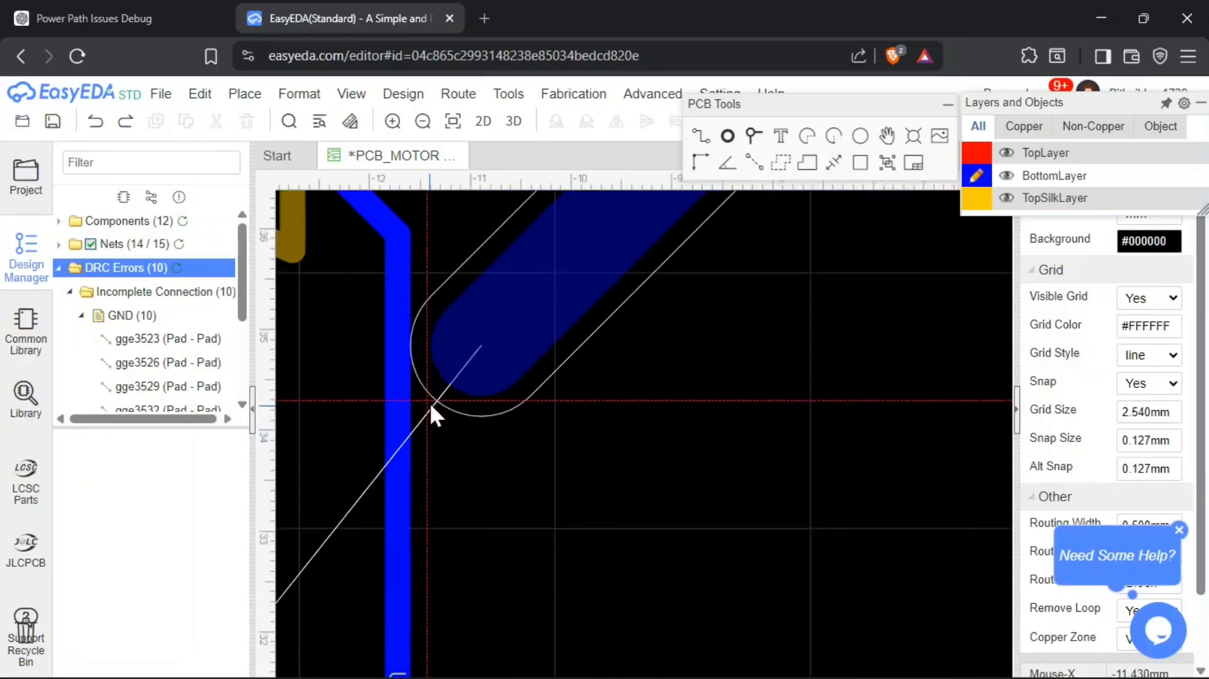
{"action": "scroll", "coordinate": [429, 406], "scroll_direction": "up", "scroll_amount": 3}
{"action": "scroll", "coordinate": [431, 404], "scroll_direction": "down", "scroll_amount": 2}
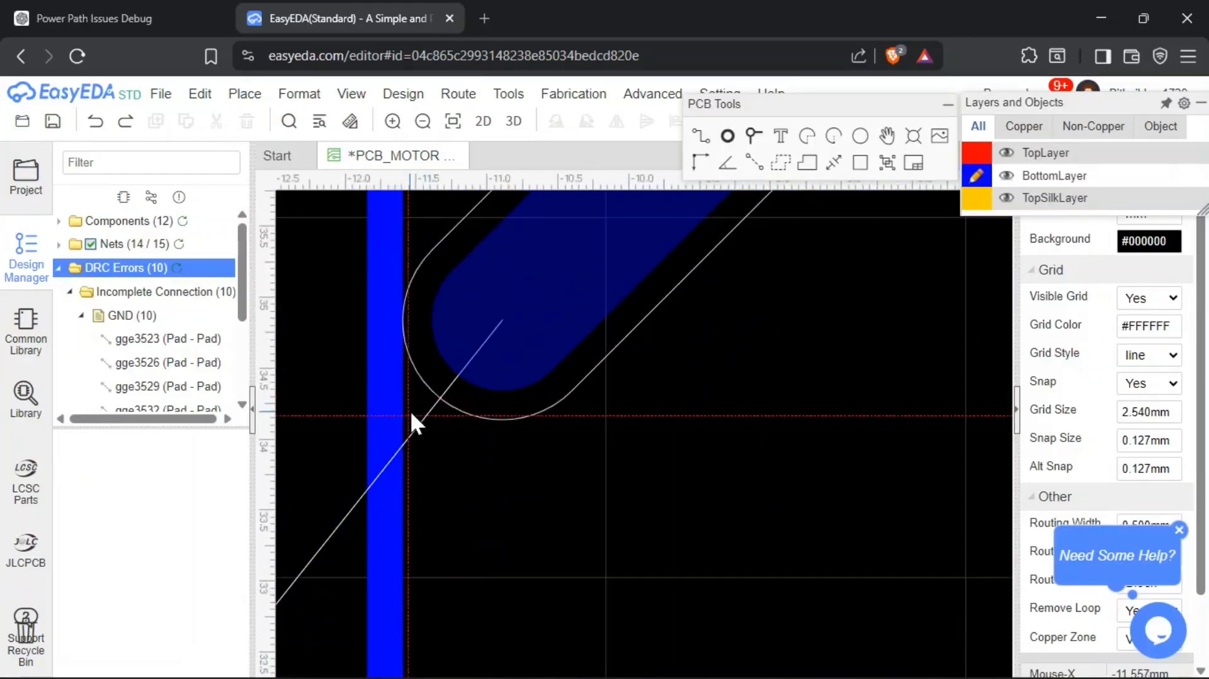
{"action": "scroll", "coordinate": [410, 411], "scroll_direction": "down", "scroll_amount": 4}
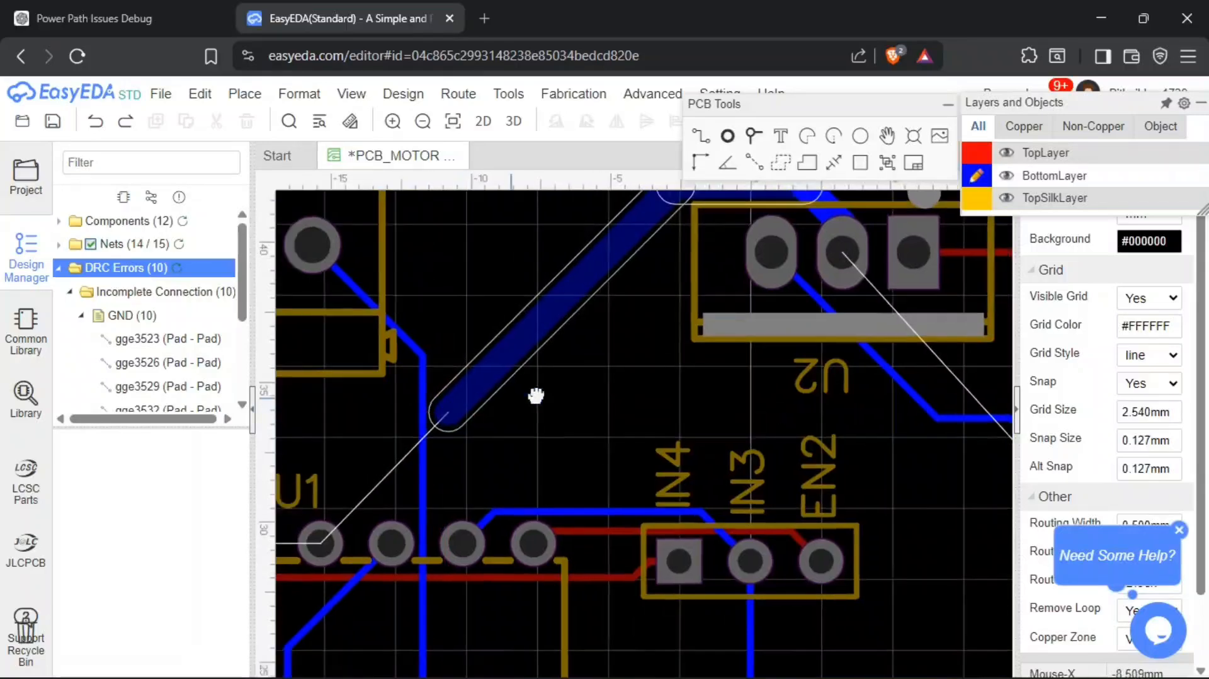
{"action": "scroll", "coordinate": [687, 388], "scroll_direction": "down", "scroll_amount": 2}
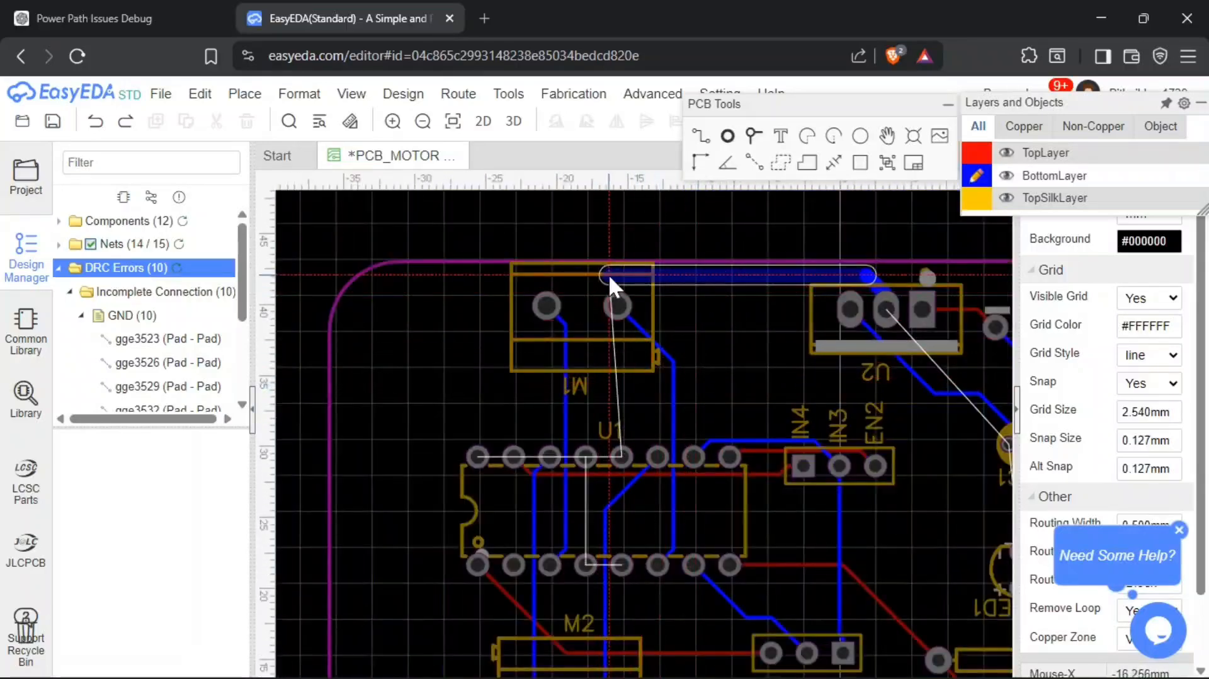
{"action": "left_click", "coordinate": [591, 401]}
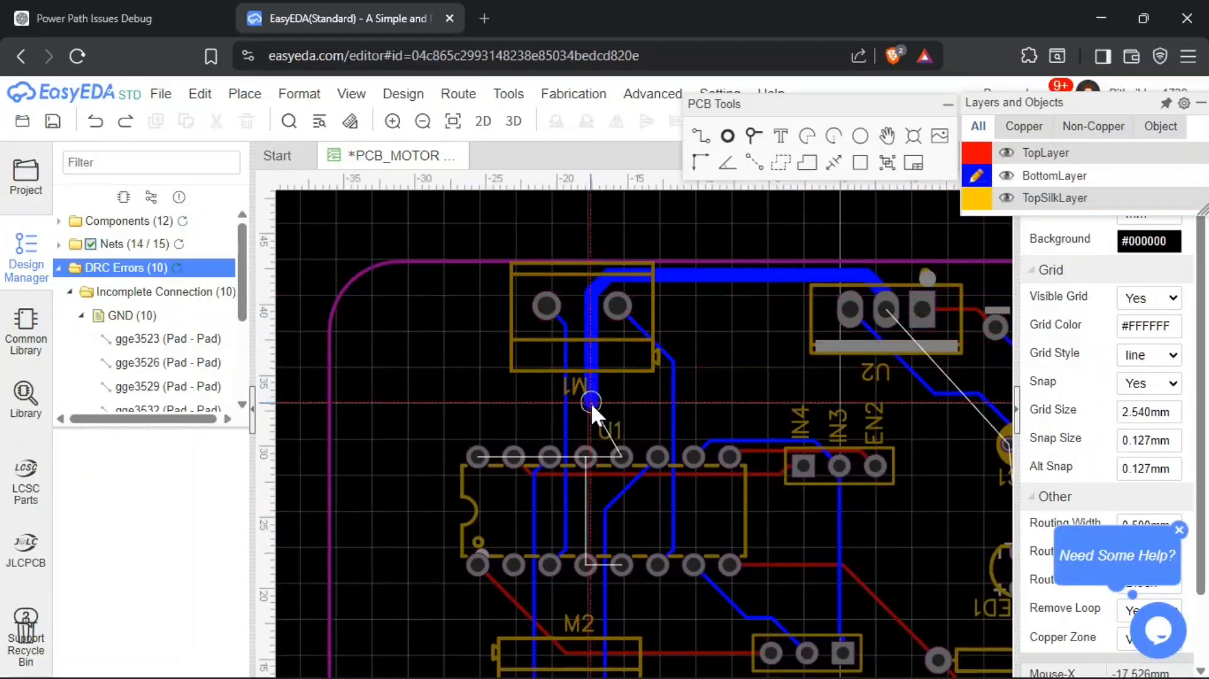
{"action": "left_click", "coordinate": [622, 456]}
{"action": "scroll", "coordinate": [626, 445], "scroll_direction": "up", "scroll_amount": 2}
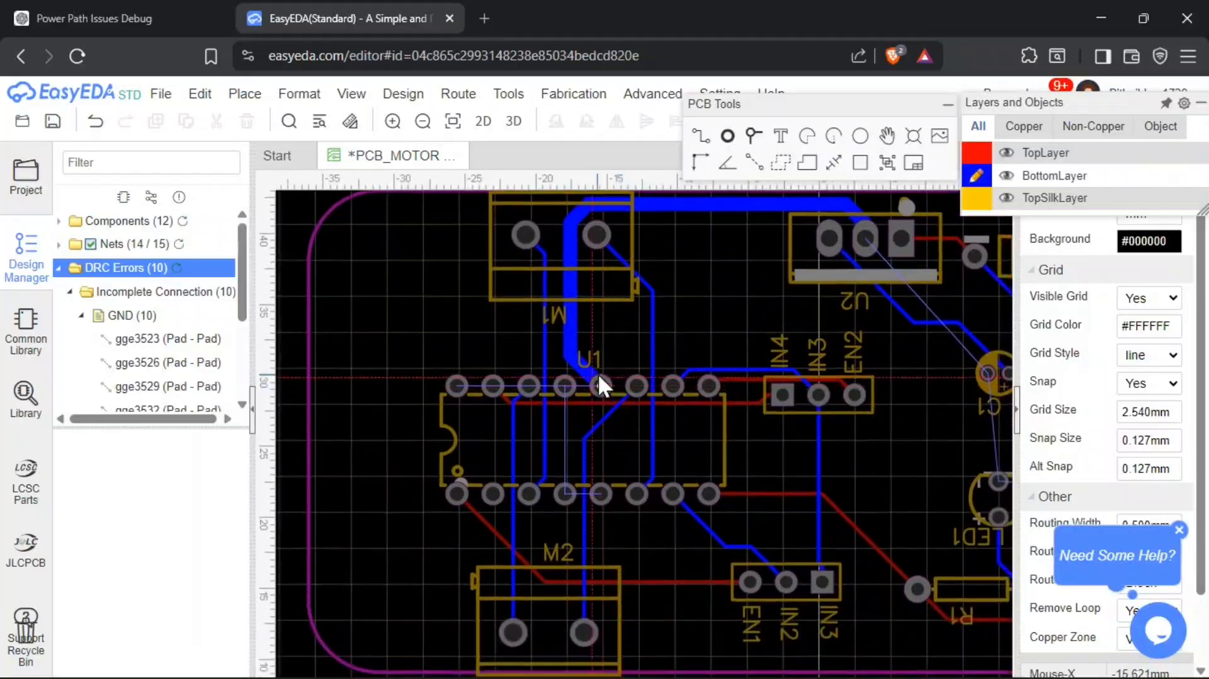
{"action": "scroll", "coordinate": [610, 391], "scroll_direction": "down", "scroll_amount": 2}
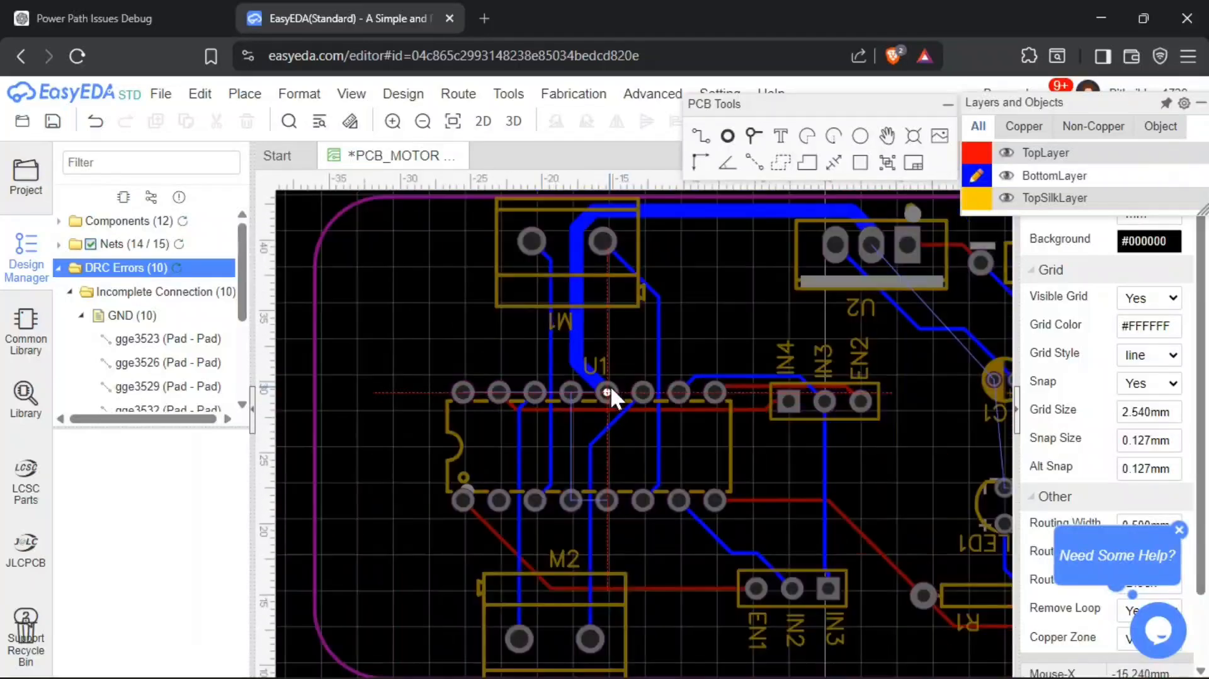
- Route a straight bottom-layer GND track across U1 from its fourth upper-row pad to the fourth lower-row pad
{"action": "scroll", "coordinate": [618, 365], "scroll_direction": "down", "scroll_amount": 2}
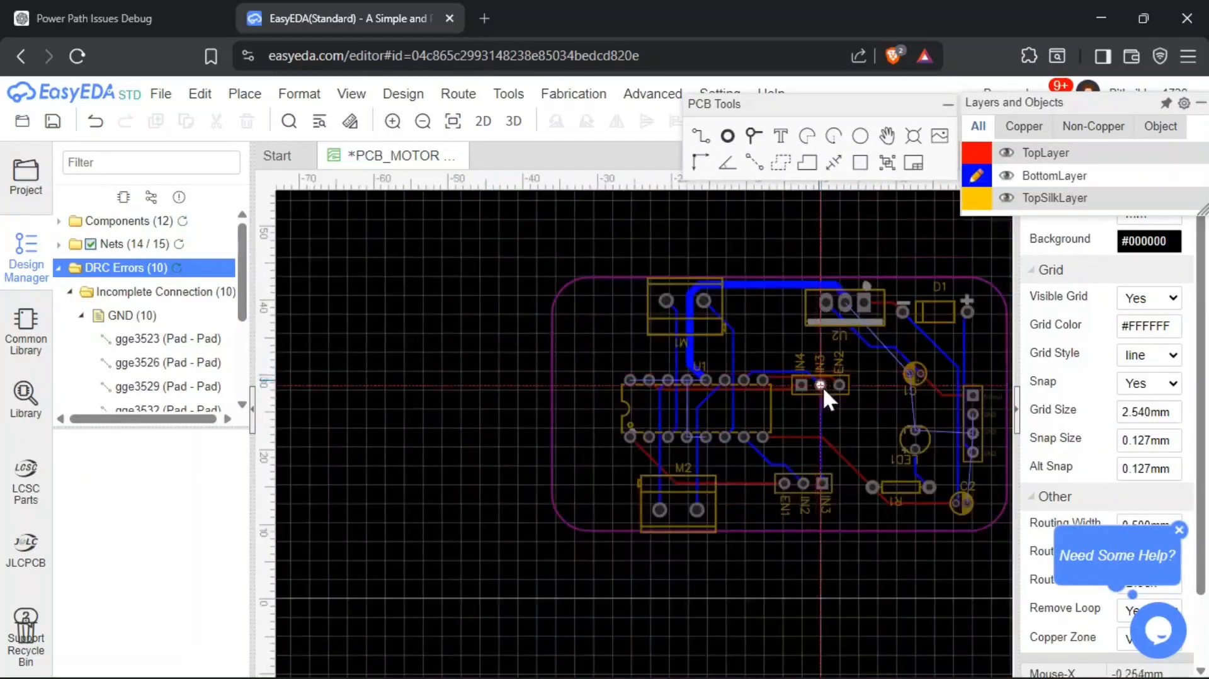
{"action": "scroll", "coordinate": [585, 382], "scroll_direction": "up", "scroll_amount": 4}
{"action": "left_click", "coordinate": [541, 328]}
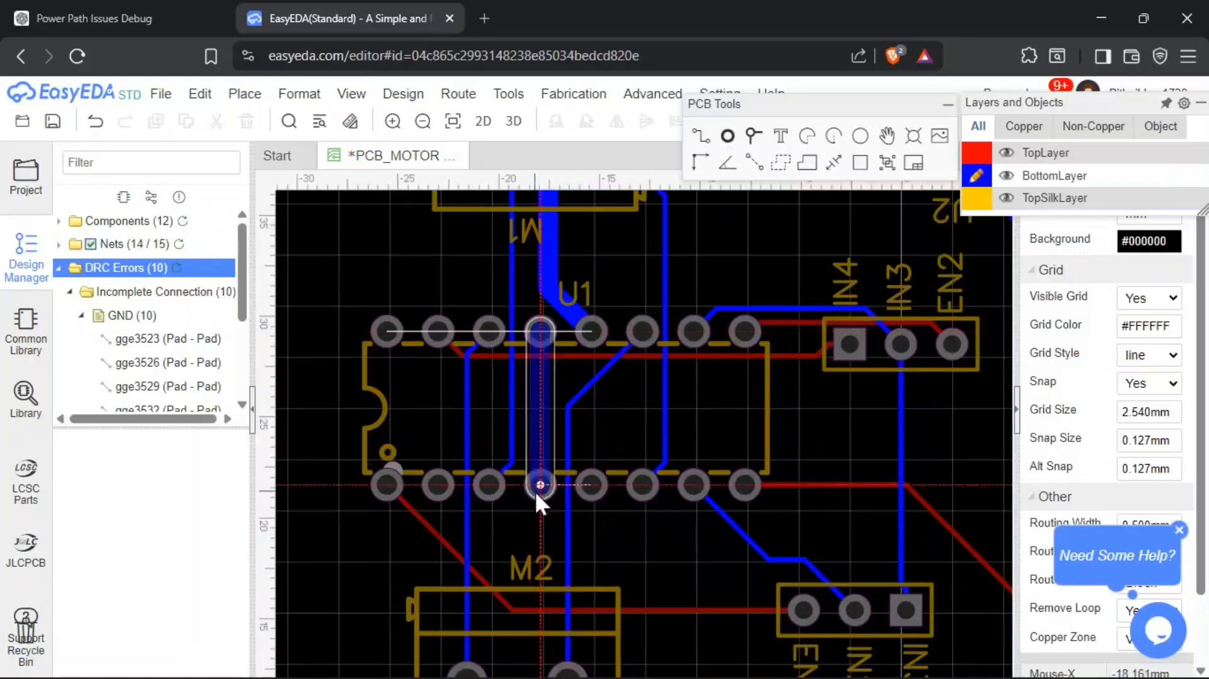
{"action": "left_click", "coordinate": [541, 489]}
- Route a bottom-layer GND track from C1's negative pad down to LED1's GND pad
{"action": "scroll", "coordinate": [608, 421], "scroll_direction": "down", "scroll_amount": 1}
{"action": "right_click_drag", "start_coordinate": [773, 439], "coordinate": [546, 398]}
{"action": "scroll", "coordinate": [638, 504], "scroll_direction": "up", "scroll_amount": 3}
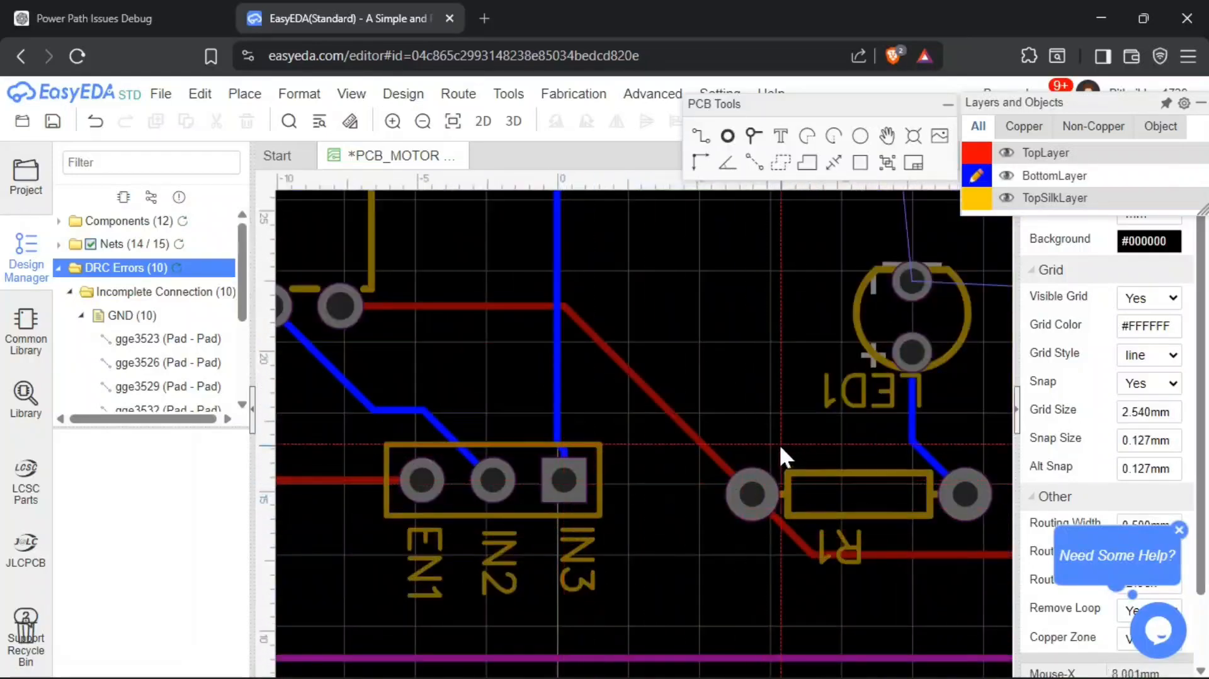
{"action": "right_click_drag", "start_coordinate": [783, 459], "coordinate": [635, 520]}
{"action": "right_click_drag", "start_coordinate": [595, 194], "coordinate": [617, 335]}
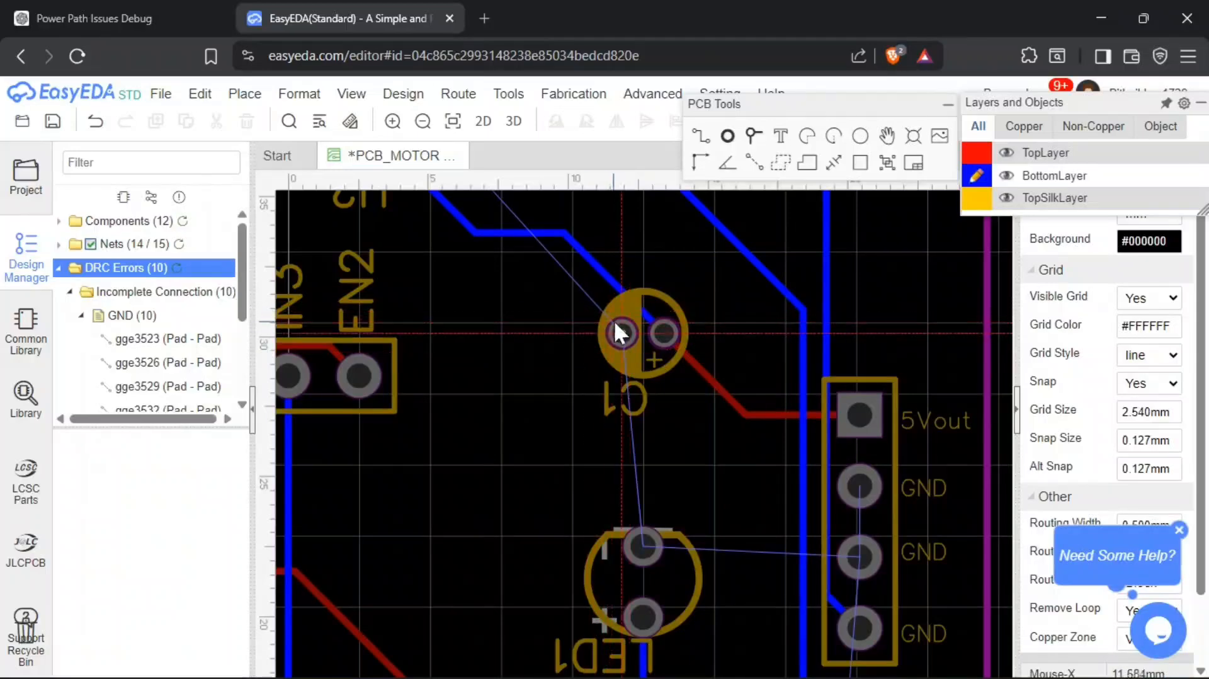
{"action": "left_click", "coordinate": [615, 322]}
{"action": "left_click", "coordinate": [642, 549]}
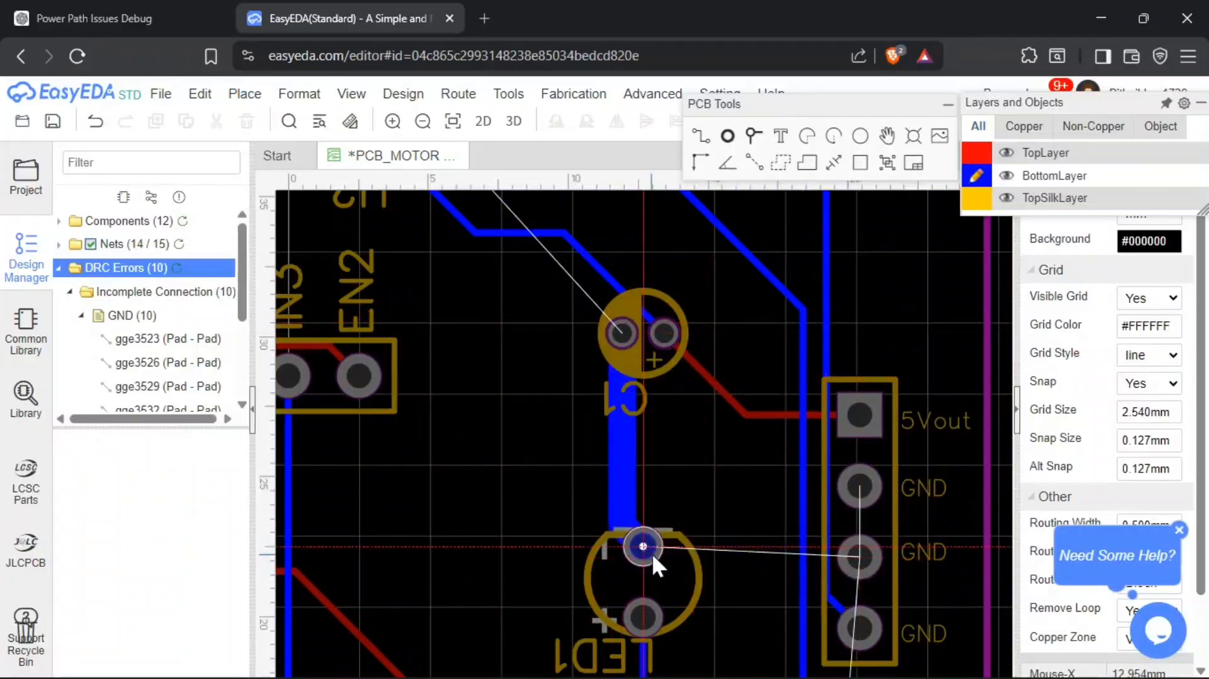
{"action": "right_click", "coordinate": [651, 553]}
- Route a bottom-layer GND track between the header's two GND-net pads and on around the board-edge side of the header to C2's GND pad
{"action": "scroll", "coordinate": [825, 554], "scroll_direction": "down", "scroll_amount": 3}
{"action": "scroll", "coordinate": [815, 570], "scroll_direction": "up", "scroll_amount": 5}
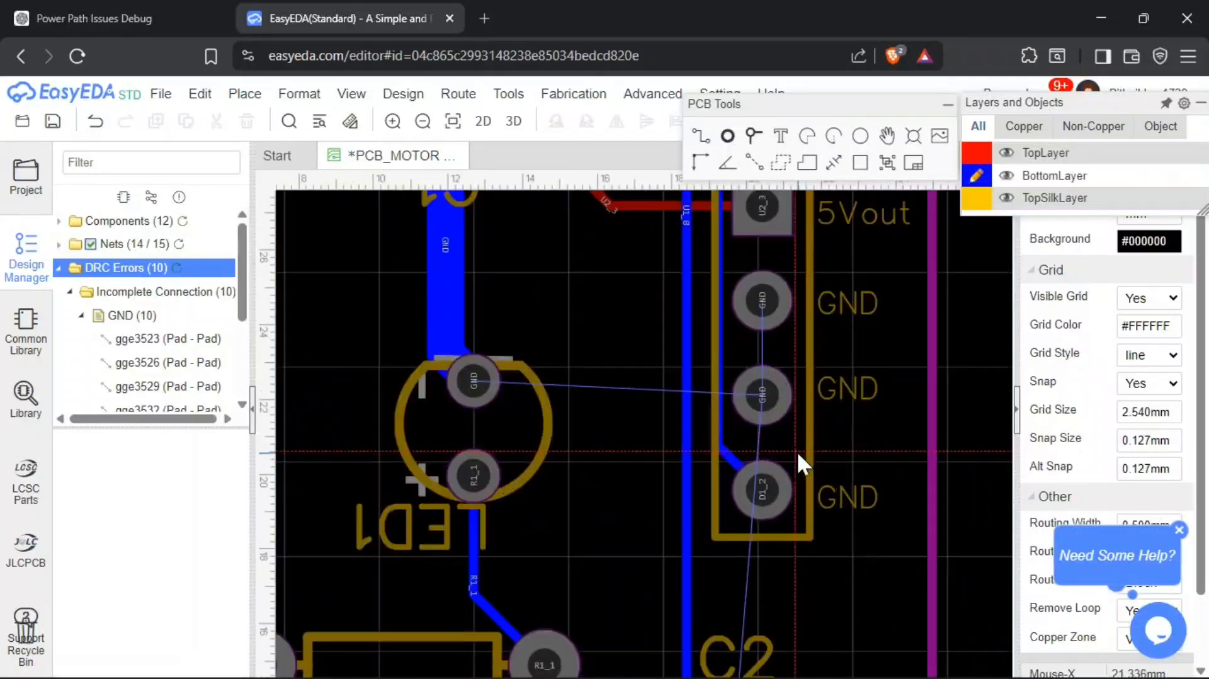
{"action": "left_click", "coordinate": [764, 305]}
{"action": "left_click", "coordinate": [762, 395]}
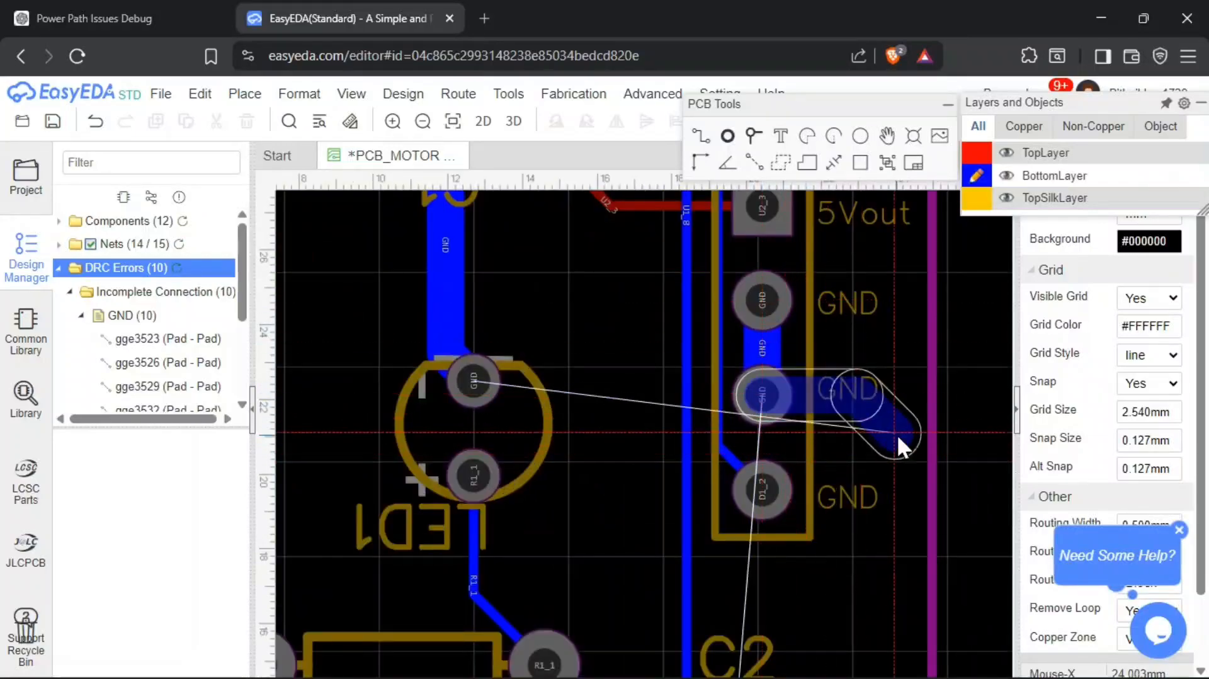
{"action": "right_click_drag", "start_coordinate": [866, 581], "coordinate": [858, 454]}
{"action": "left_click", "coordinate": [731, 619]}
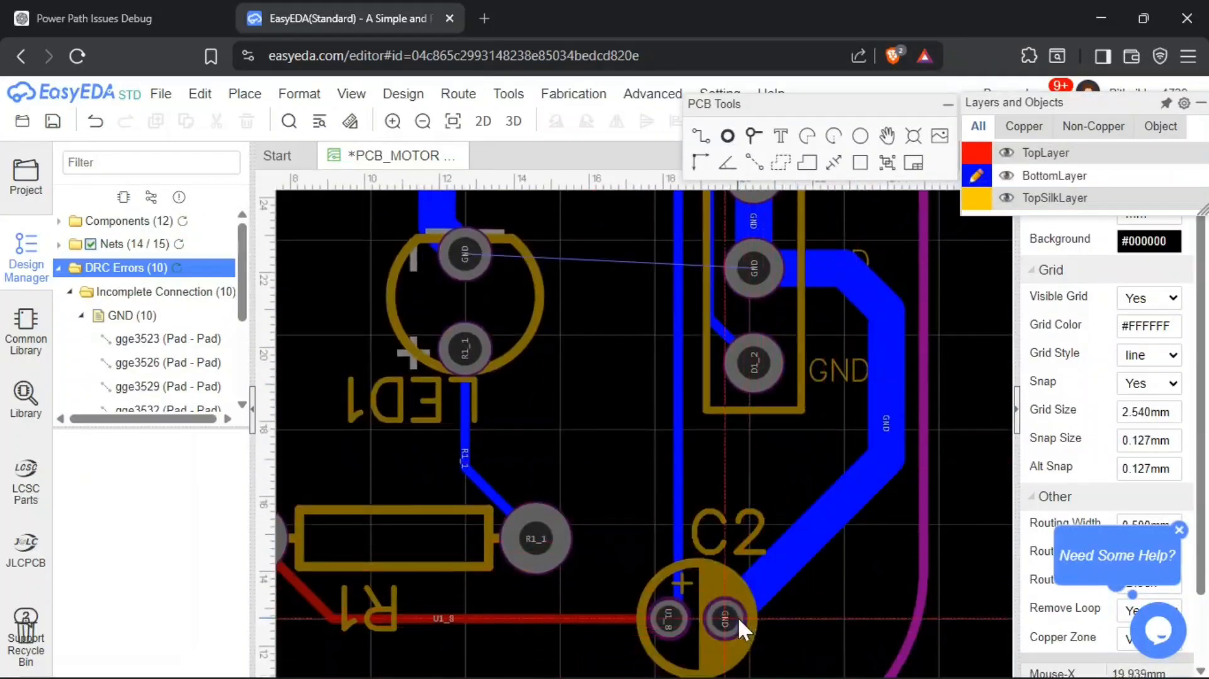
{"action": "scroll", "coordinate": [742, 566], "scroll_direction": "down", "scroll_amount": 5}
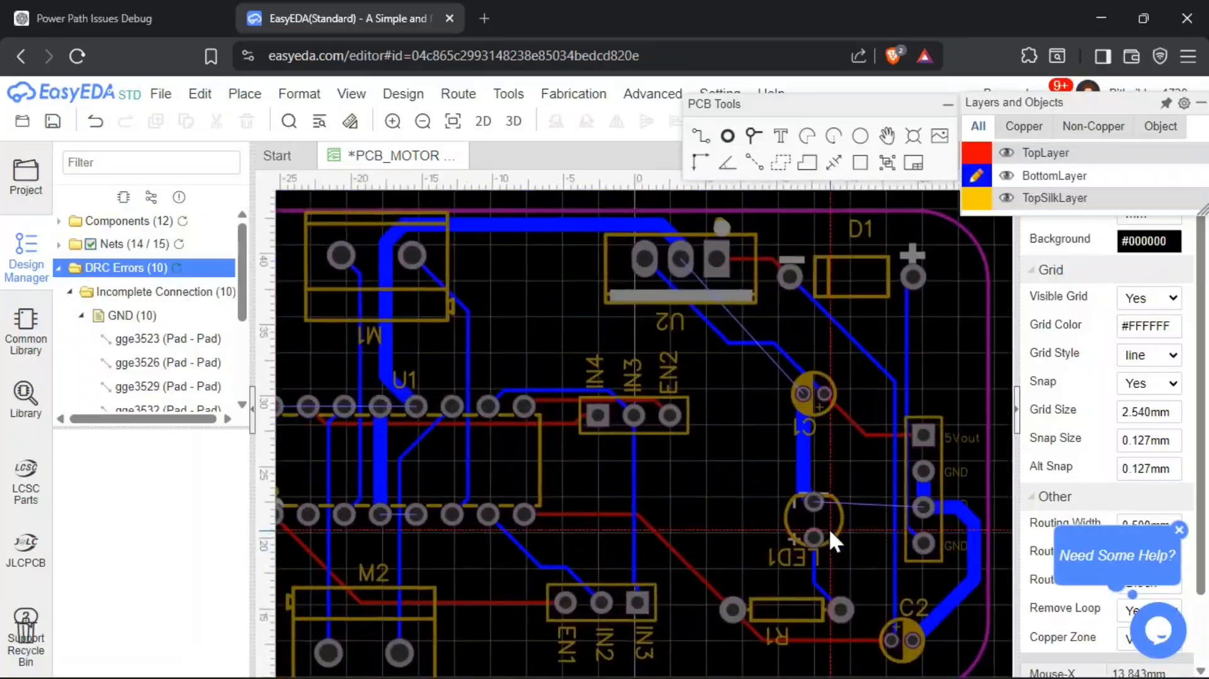
{"action": "scroll", "coordinate": [749, 331], "scroll_direction": "down", "scroll_amount": 3}
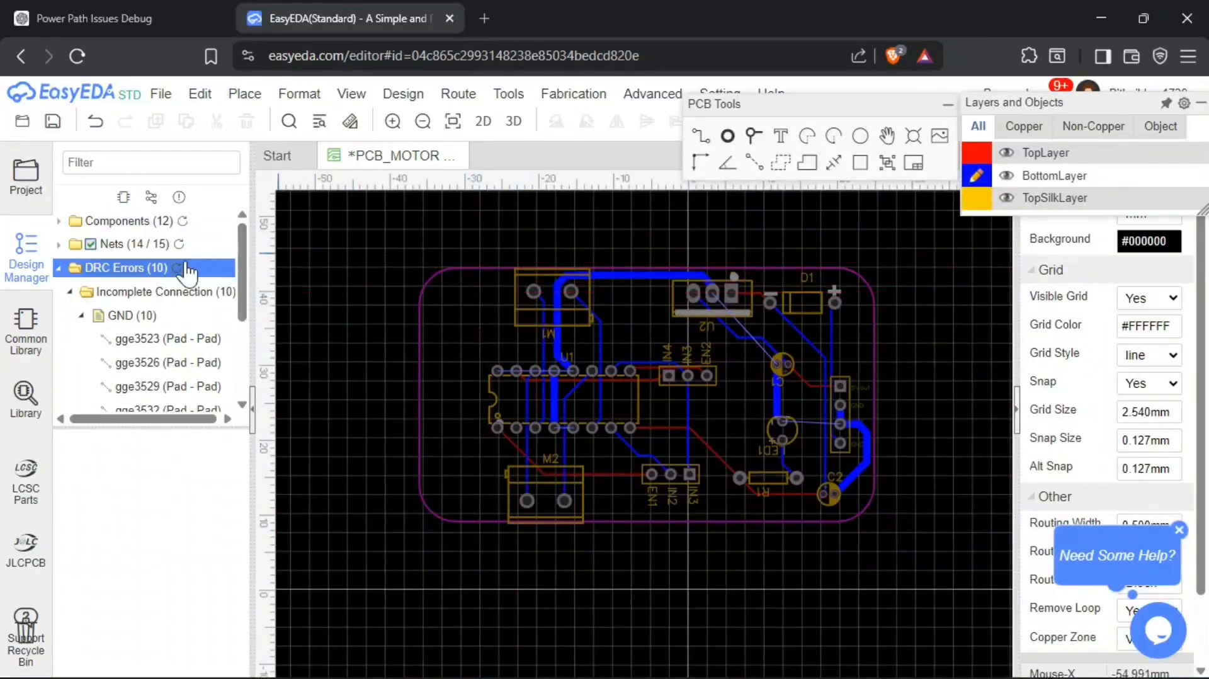
- Rerun the design rule check and locate the incomplete GND connection between U1's fourth and fifth upper-row pads
{"action": "left_click", "coordinate": [458, 93]}
{"action": "mouse_move", "coordinate": [403, 94]}
{"action": "left_click", "coordinate": [424, 145]}
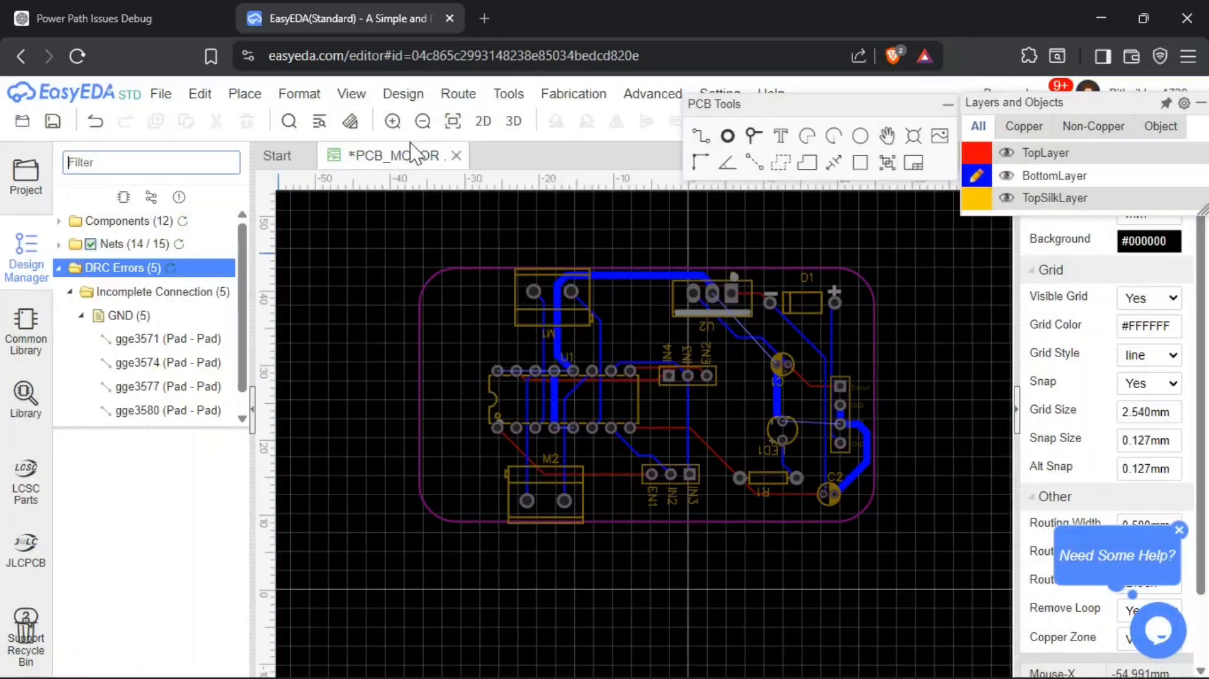
{"action": "left_click", "coordinate": [176, 361]}
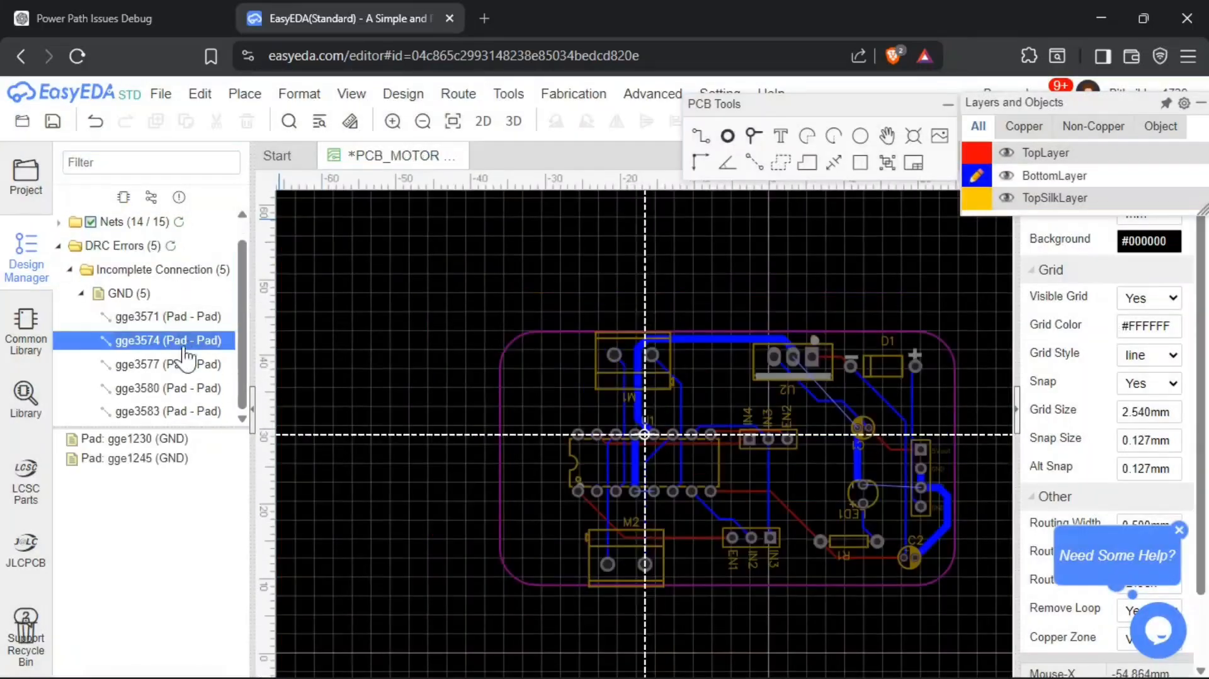
{"action": "scroll", "coordinate": [639, 444], "scroll_direction": "up", "scroll_amount": 5}
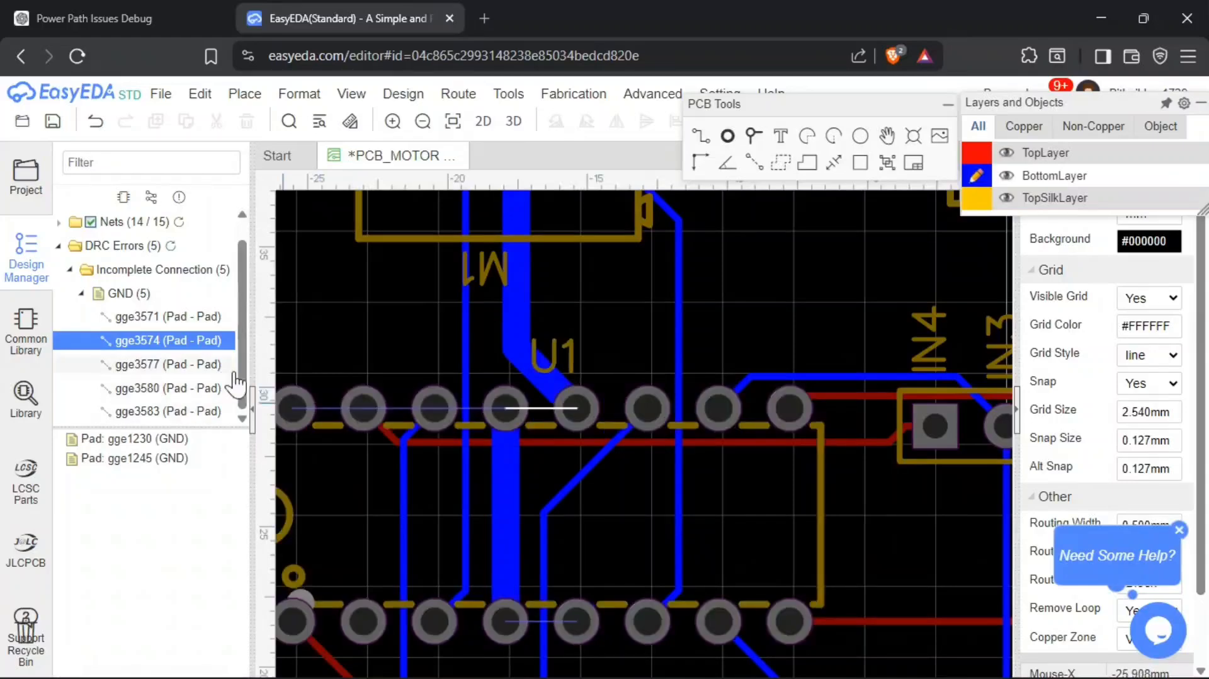
{"action": "scroll", "coordinate": [611, 394], "scroll_direction": "down", "scroll_amount": 3}
{"action": "right_click_drag", "start_coordinate": [699, 347], "coordinate": [523, 366]}
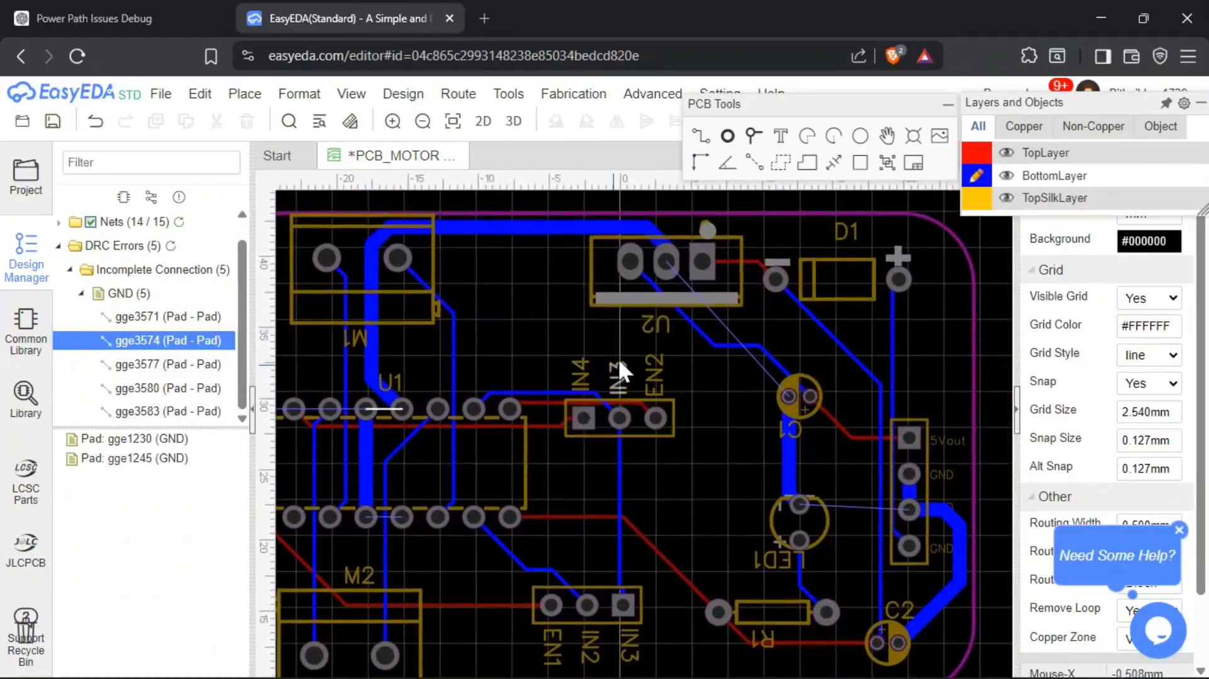
- Make TopLayer the active layer and locate the incomplete GND connections along U1's upper row and between LED1 and the header
{"action": "left_click", "coordinate": [970, 157]}
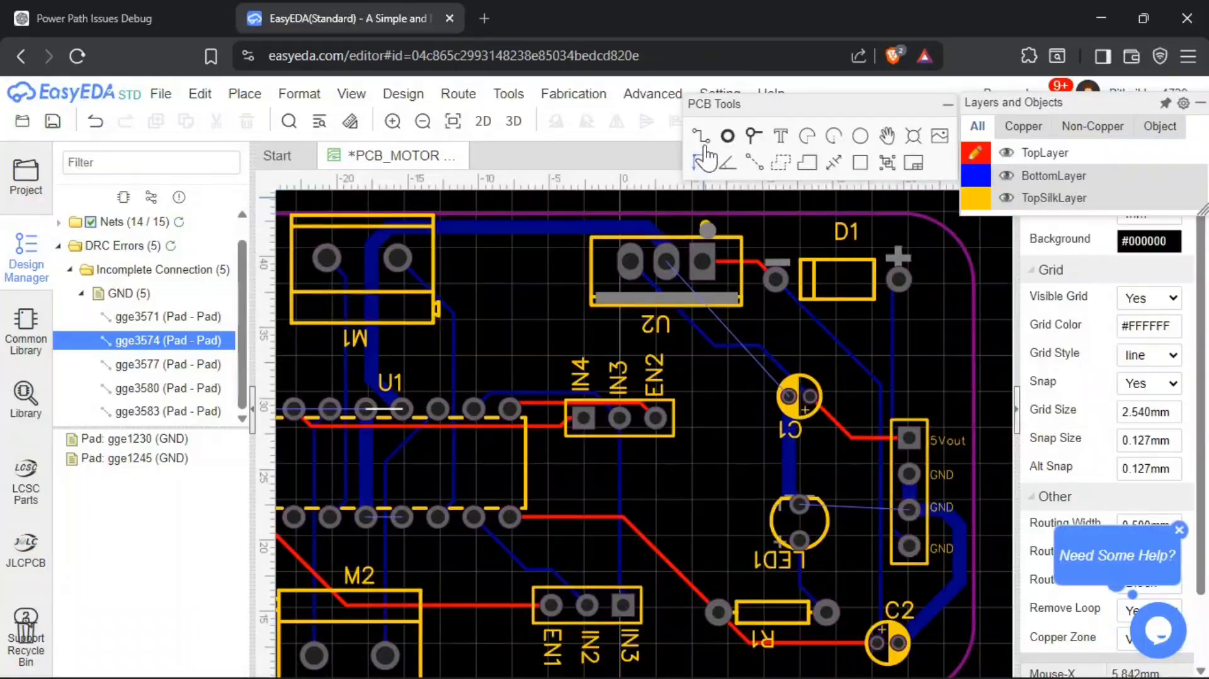
{"action": "scroll", "coordinate": [714, 270], "scroll_direction": "up", "scroll_amount": 3}
{"action": "right_click_drag", "start_coordinate": [715, 269], "coordinate": [482, 319]}
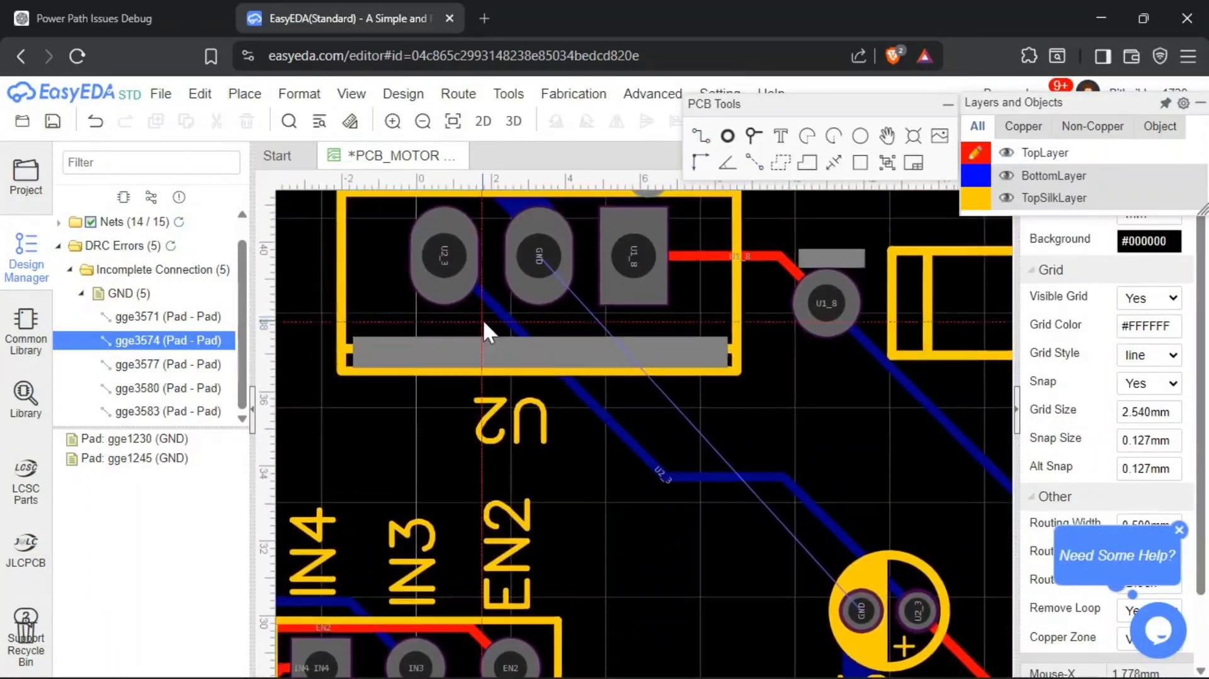
{"action": "left_click", "coordinate": [152, 365]}
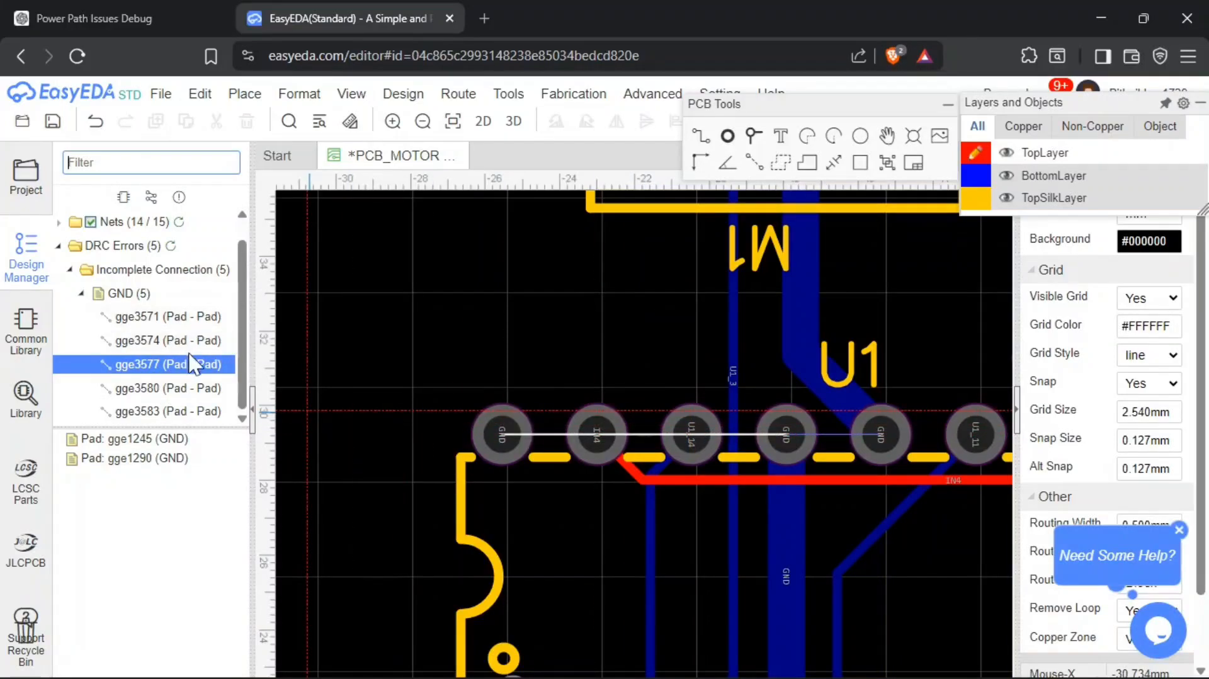
{"action": "left_click", "coordinate": [176, 388]}
{"action": "scroll", "coordinate": [833, 320], "scroll_direction": "down", "scroll_amount": 5}
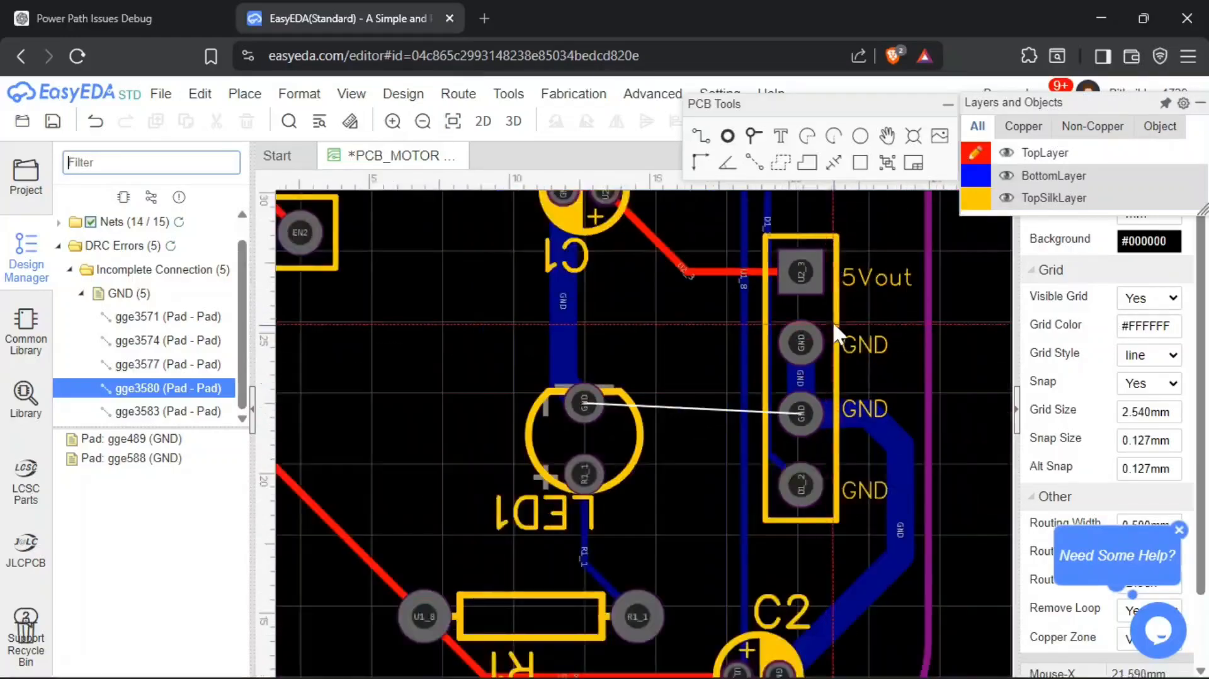
{"action": "scroll", "coordinate": [661, 321], "scroll_direction": "up", "scroll_amount": 3}
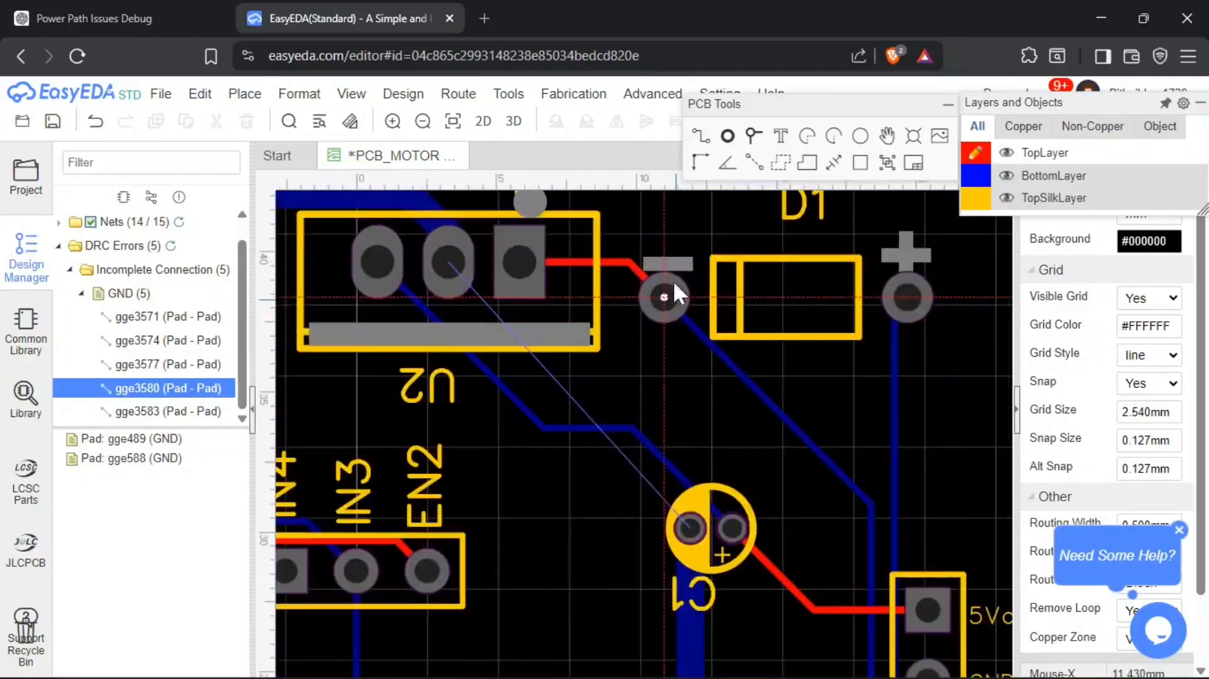
- Route top-layer GND tracks from U2's middle pad to C1's negative pad and from LED1's GND pad to the header's third pad
{"action": "left_click", "coordinate": [444, 285]}
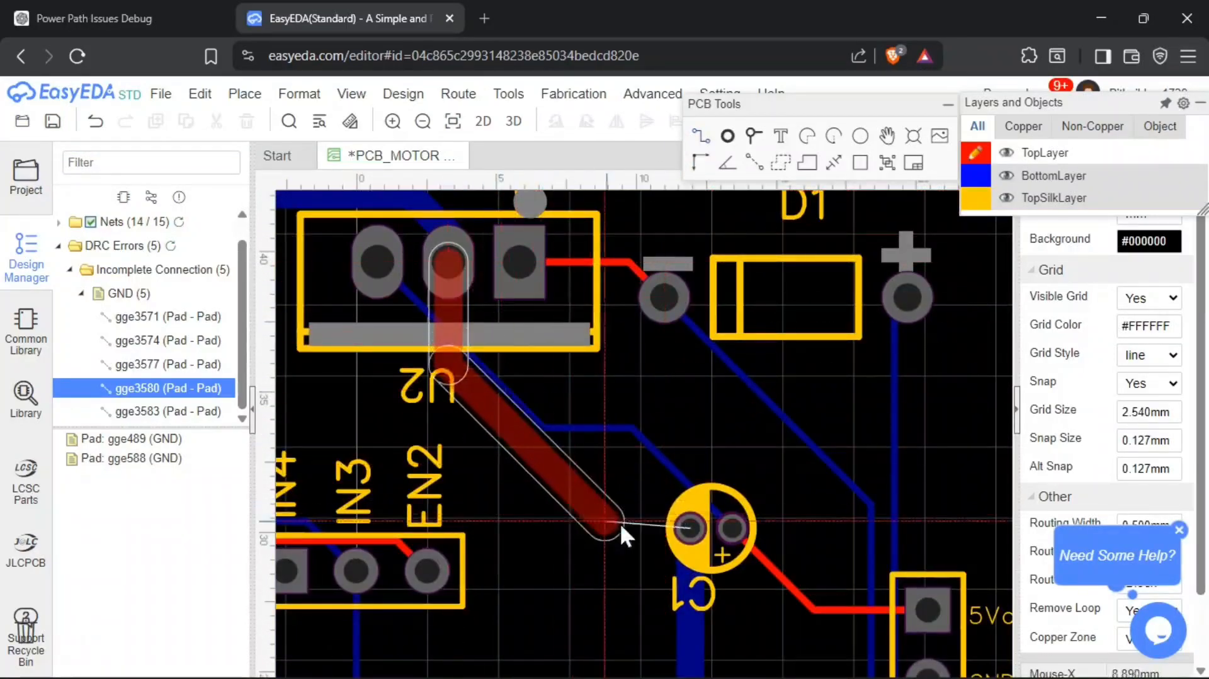
{"action": "left_click", "coordinate": [690, 529]}
{"action": "right_click_drag", "start_coordinate": [625, 533], "coordinate": [453, 194]}
{"action": "left_click", "coordinate": [552, 391]}
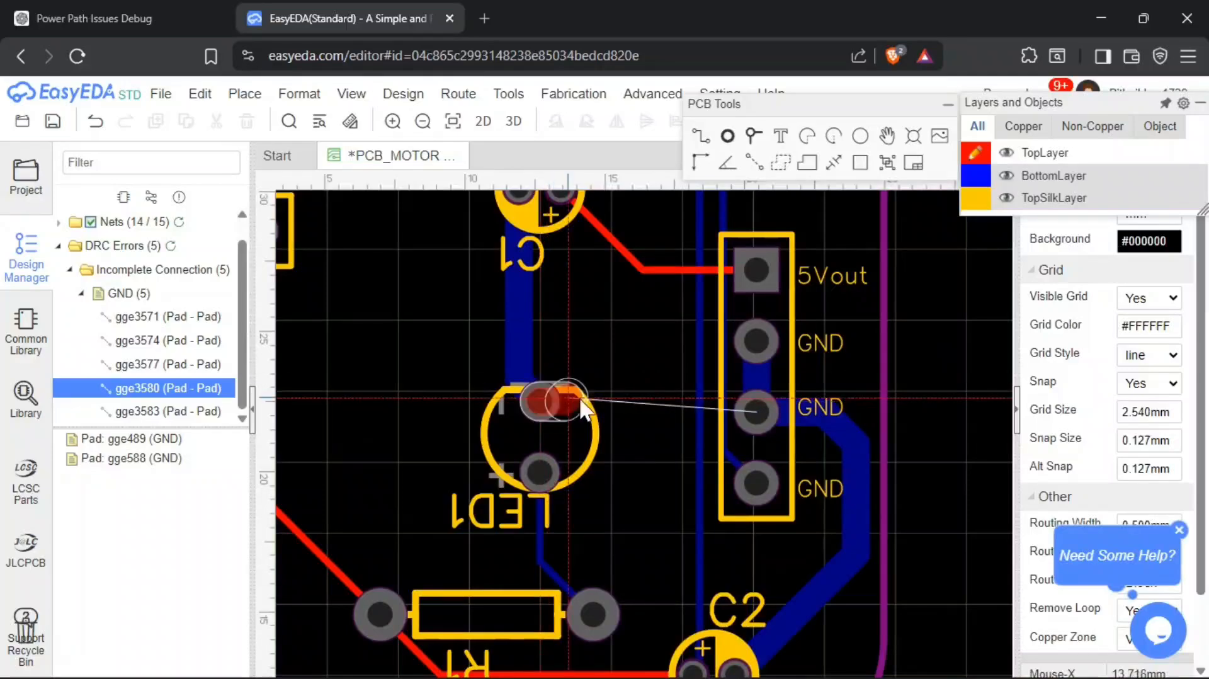
{"action": "left_click", "coordinate": [756, 413]}
- Route a top-layer GND track from U1's first upper-row pad, arching outside the chip outline, to its fourth upper-row pad
{"action": "scroll", "coordinate": [813, 433], "scroll_direction": "down", "scroll_amount": 3}
{"action": "right_click_drag", "start_coordinate": [802, 434], "coordinate": [1127, 423]}
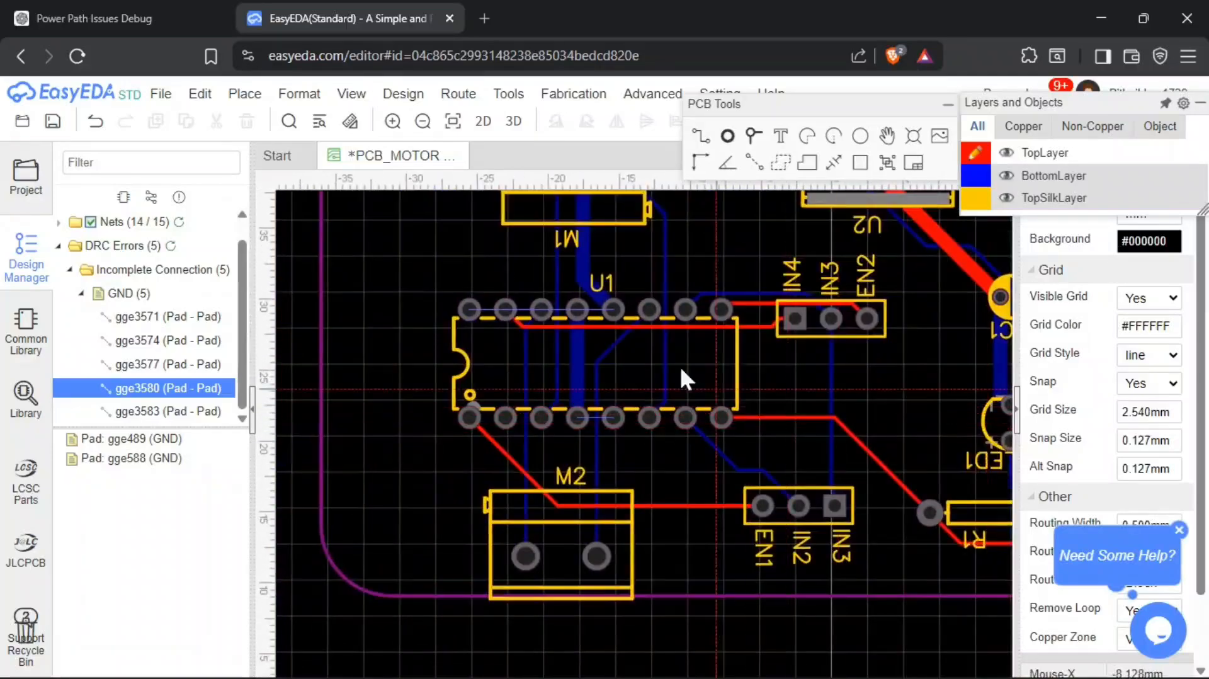
{"action": "scroll", "coordinate": [586, 285], "scroll_direction": "up", "scroll_amount": 3}
{"action": "left_click", "coordinate": [356, 342]}
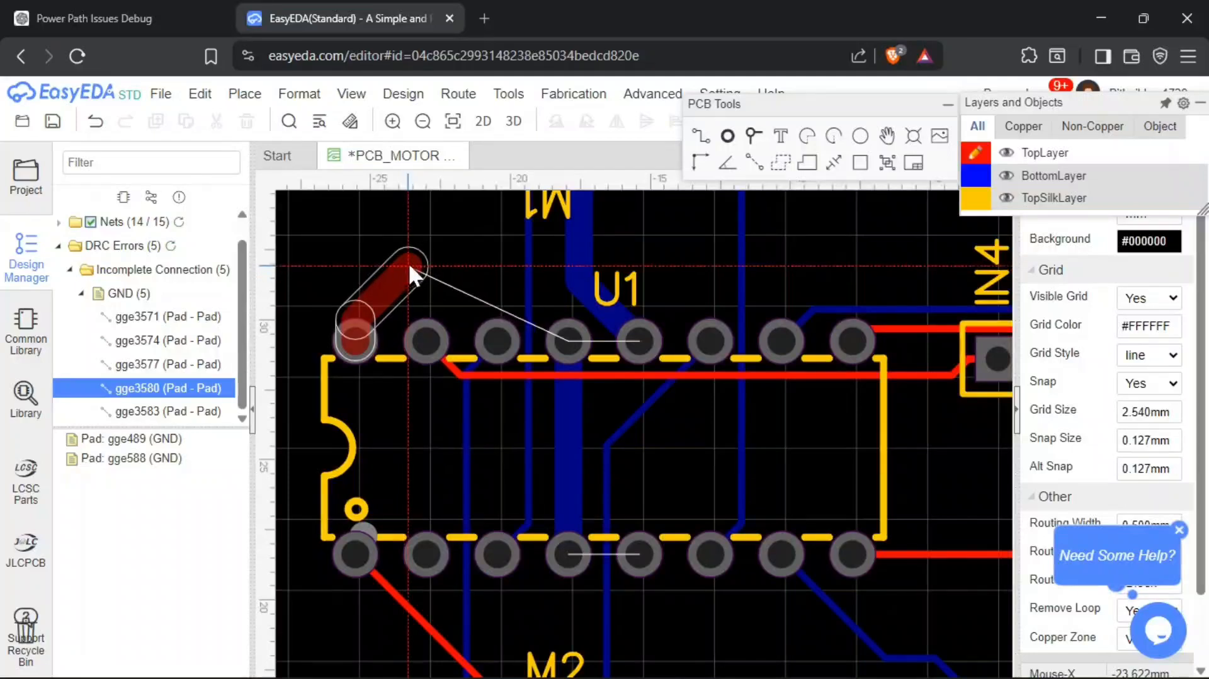
{"action": "left_click", "coordinate": [408, 262]}
{"action": "left_click", "coordinate": [566, 290]}
{"action": "left_click", "coordinate": [569, 340]}
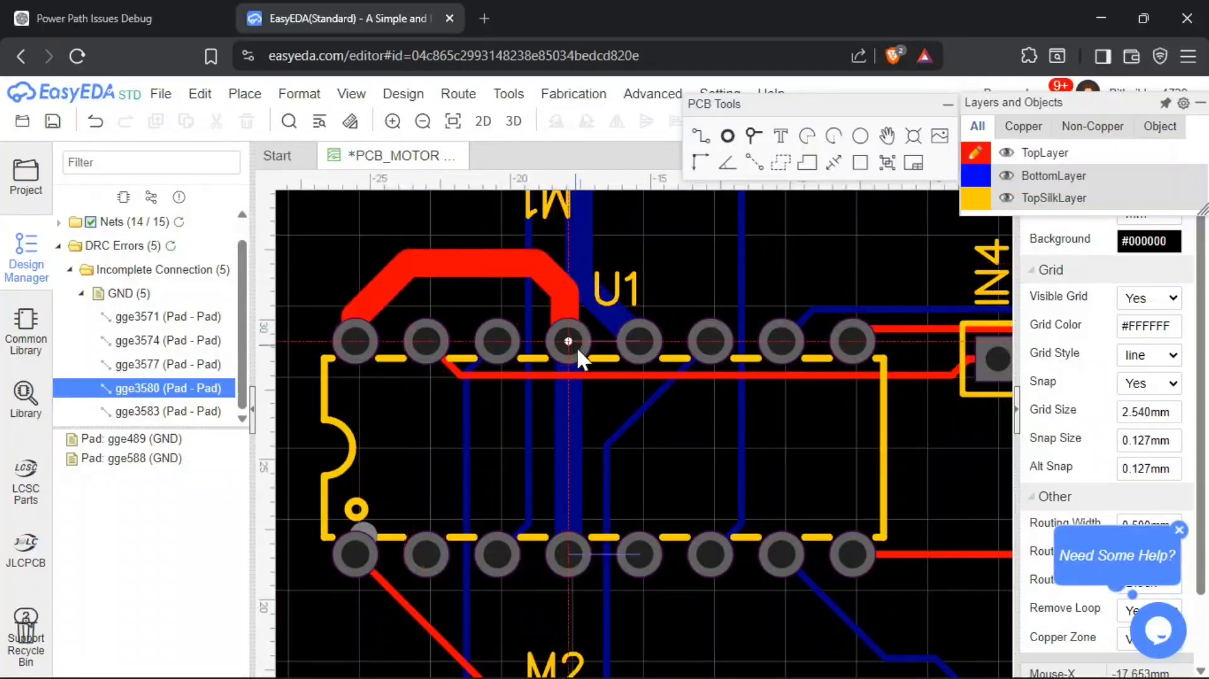
- Join U1's fourth and fifth pads with short top-layer GND tracks in both the upper and lower rows
{"action": "left_click", "coordinate": [628, 341]}
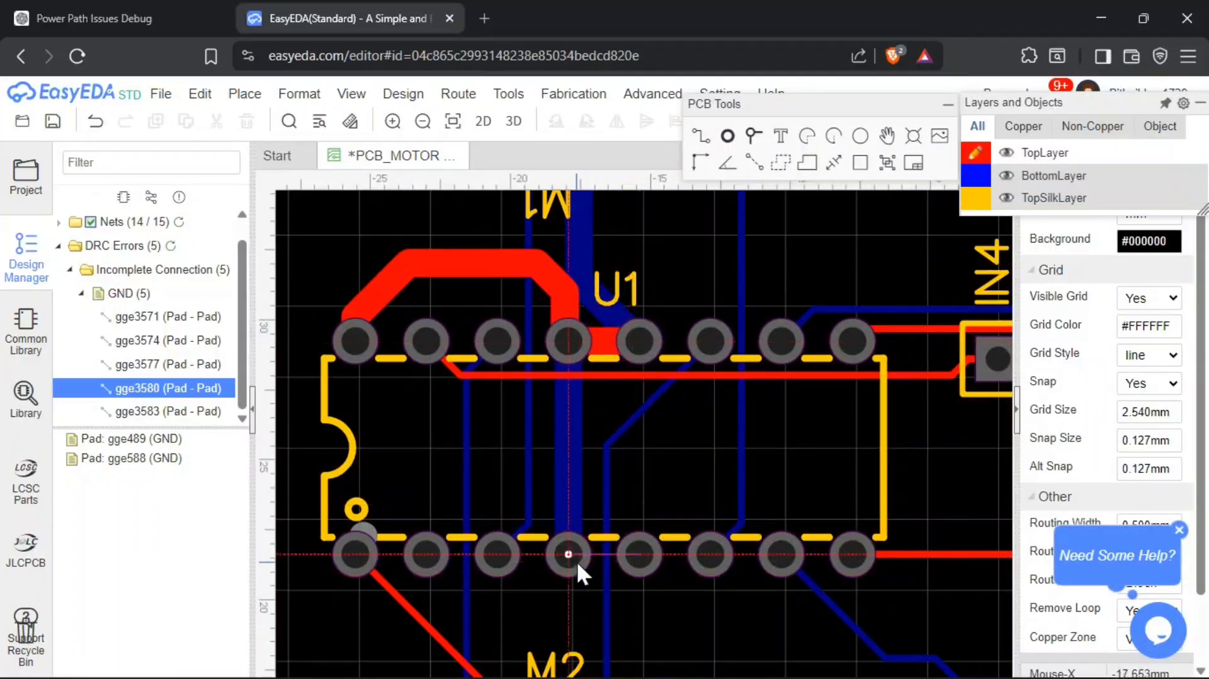
{"action": "left_click", "coordinate": [570, 556]}
{"action": "left_click", "coordinate": [633, 555]}
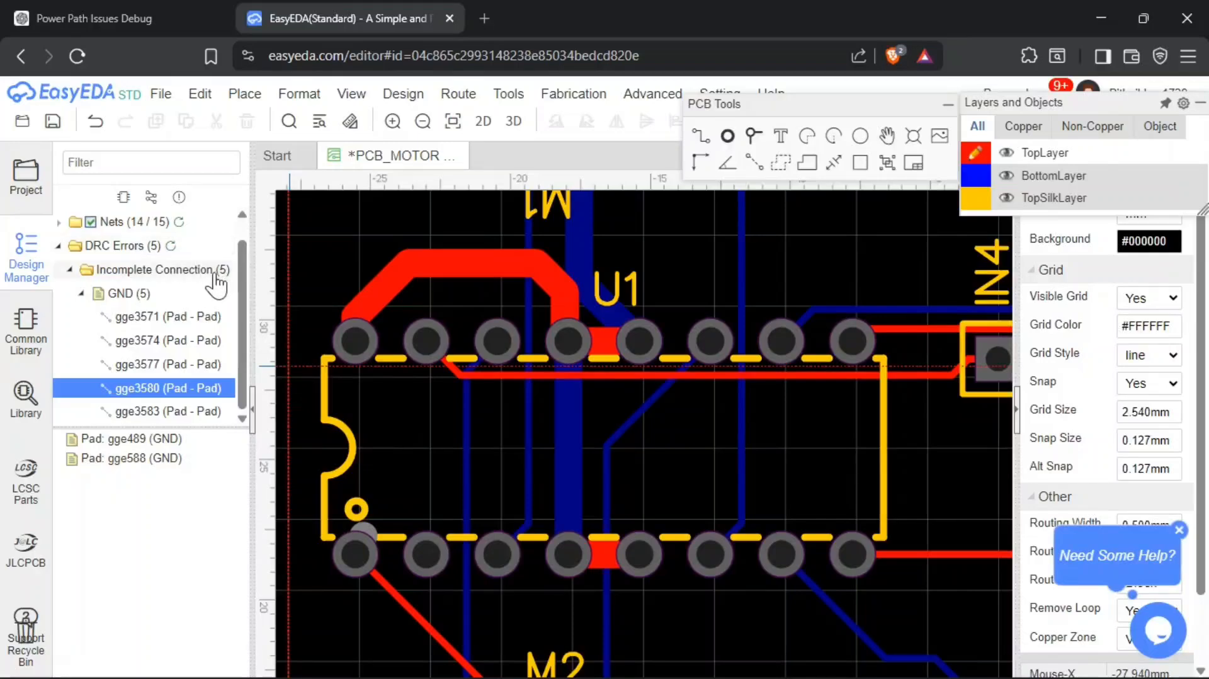
- Rerun the design rule check to verify the GND routing and review the whole board
{"action": "left_click", "coordinate": [170, 246]}
{"action": "scroll", "coordinate": [504, 416], "scroll_direction": "down", "scroll_amount": 6}
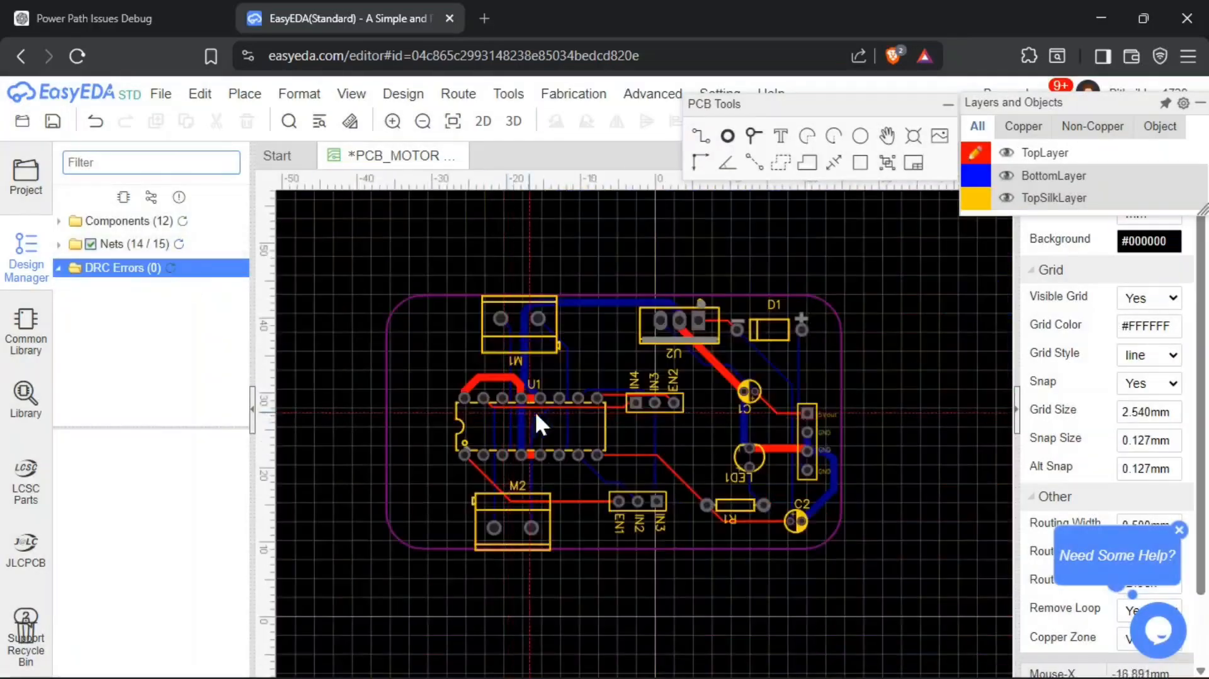
{"action": "left_click", "coordinate": [886, 335]}
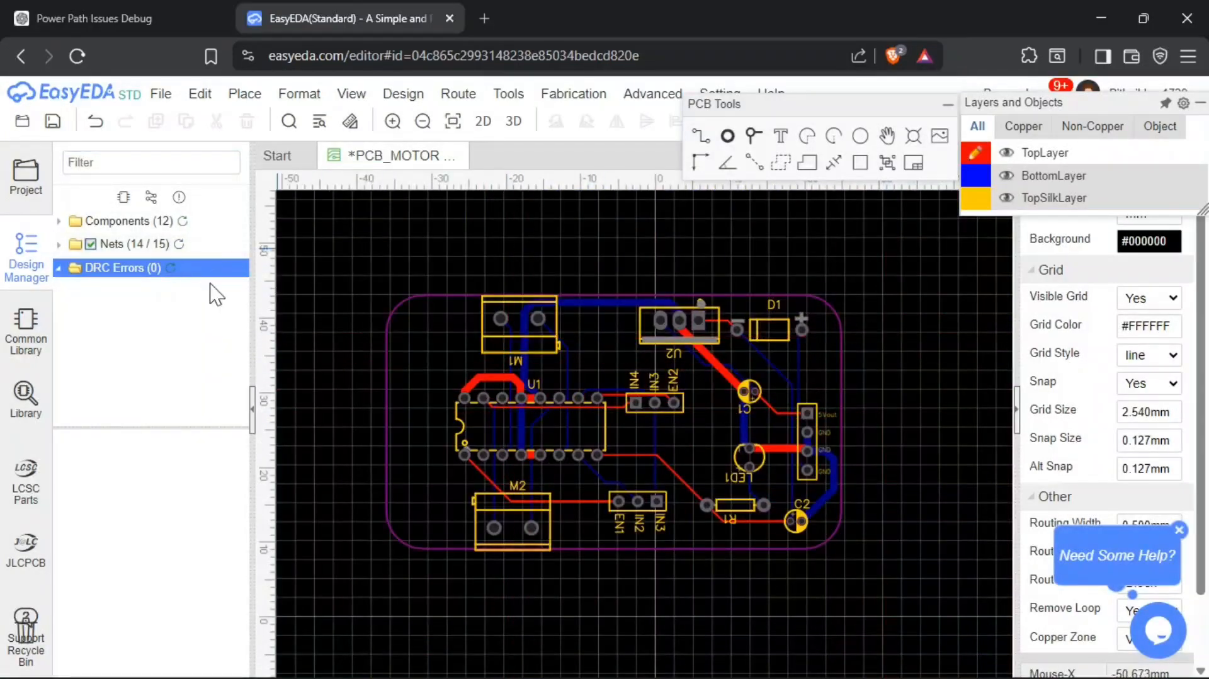